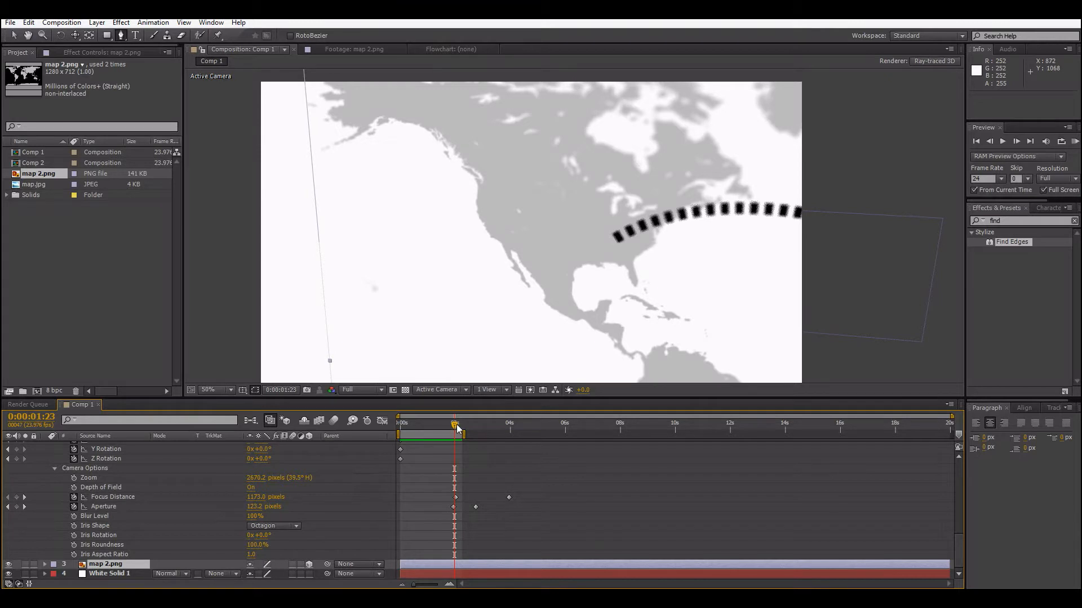
Step: Preview the finished travel-line map animation in Comp 1 from its first frame
{"action": "left_click_drag", "start_coordinate": [457, 429], "coordinate": [377, 420]}
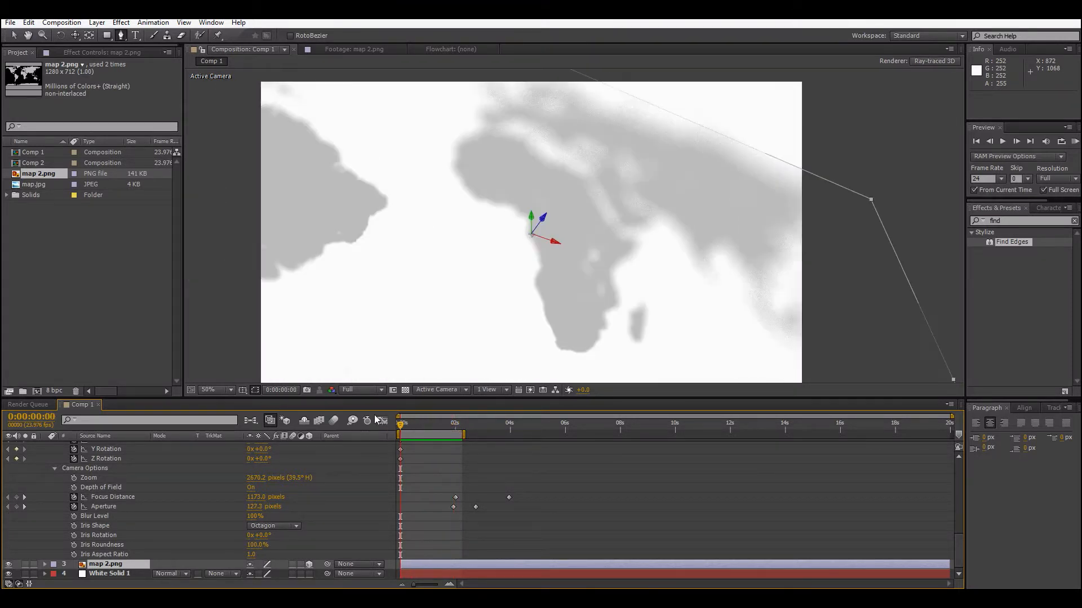
{"action": "key", "text": "space"}
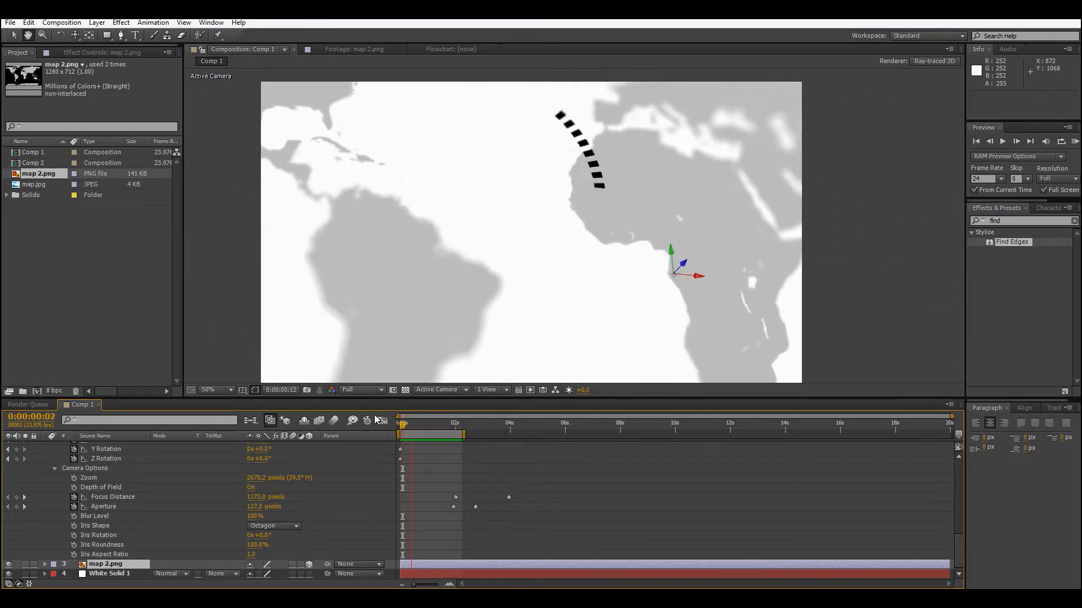
{"action": "key", "text": "g"}
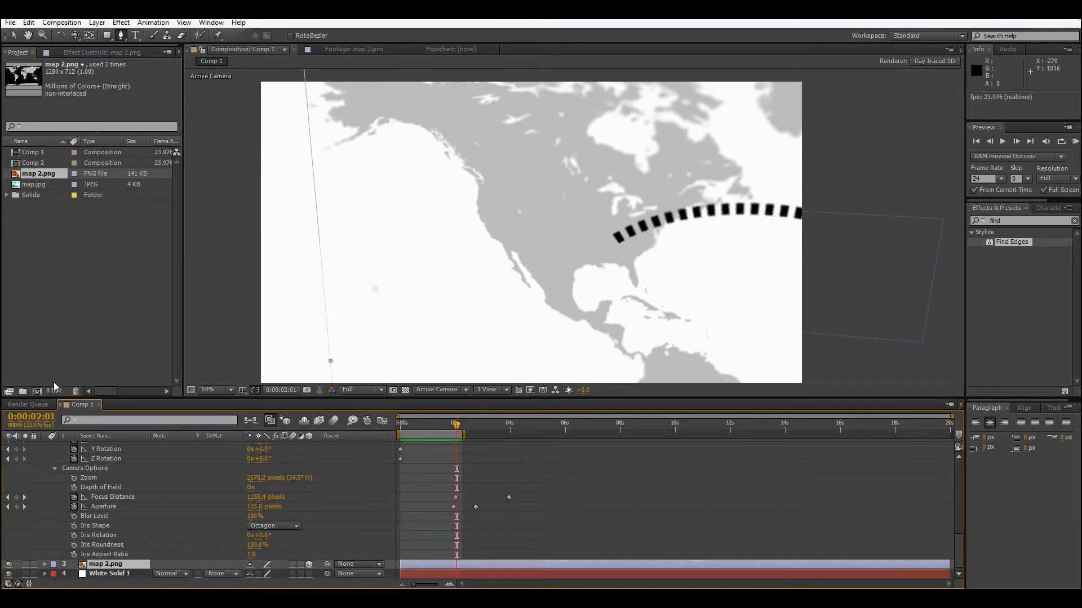
Step: Create a new 1920 × 1080, 20-second composition at 23.976 fps and add map 2.png to it
{"action": "left_click", "coordinate": [37, 391]}
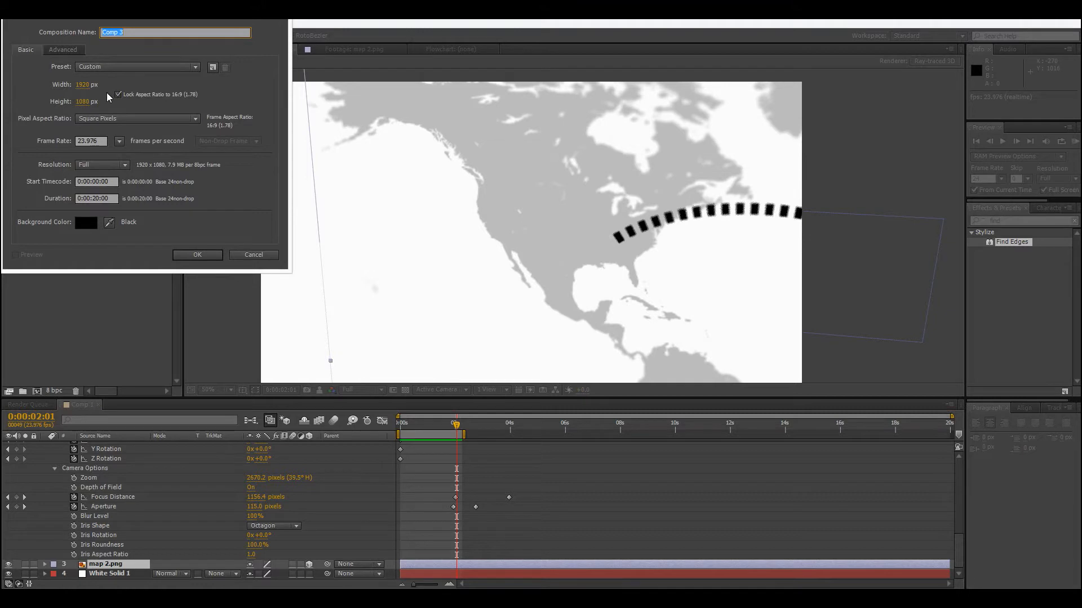
{"action": "left_click", "coordinate": [208, 258]}
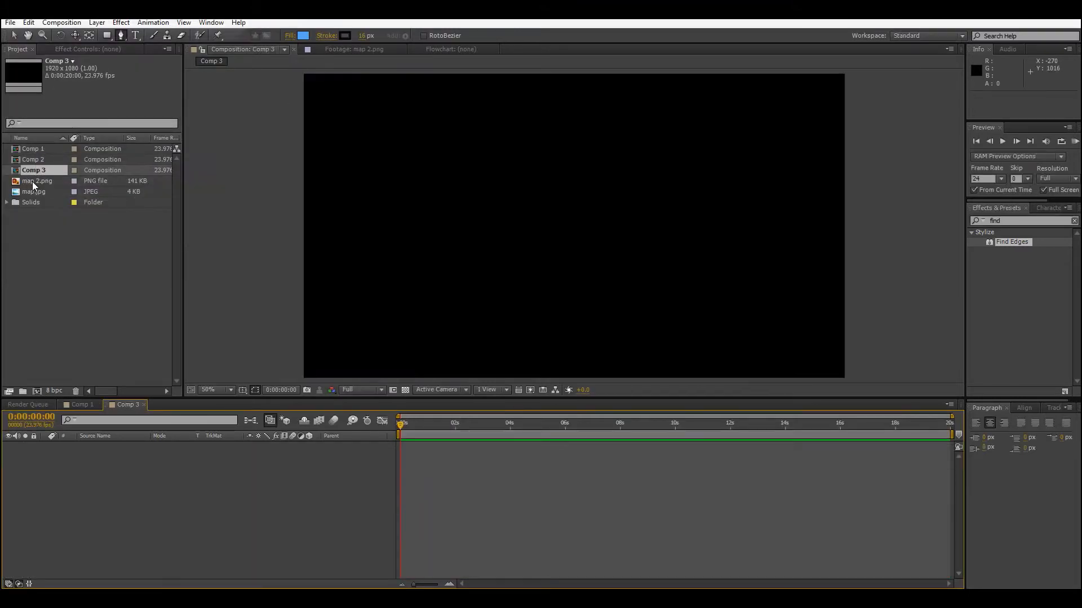
{"action": "left_click_drag", "start_coordinate": [32, 181], "coordinate": [158, 439]}
{"action": "left_click_drag", "start_coordinate": [40, 179], "coordinate": [188, 541]}
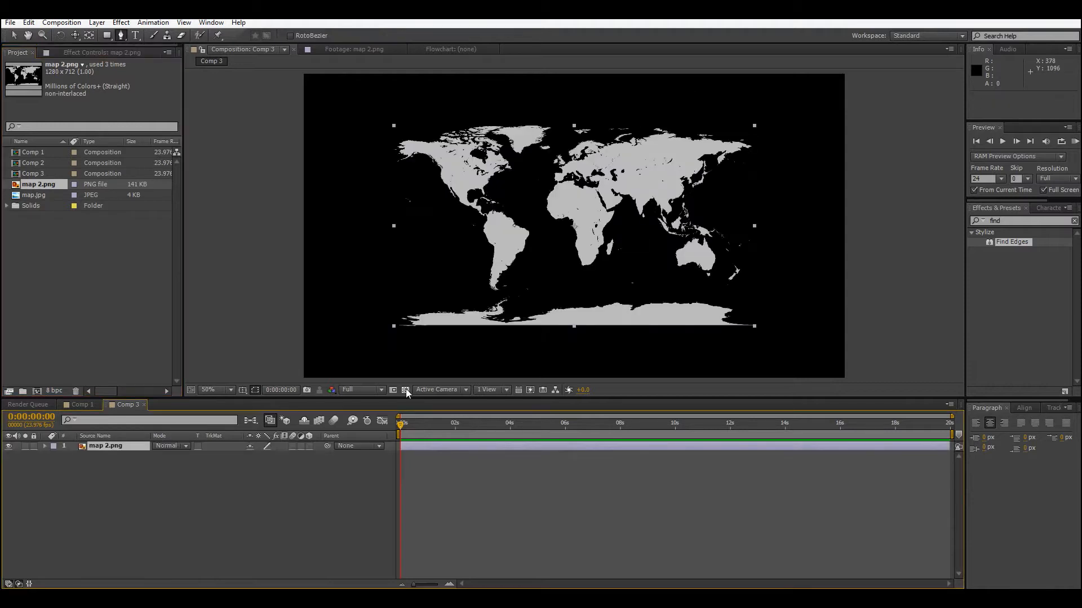
Step: Scale the map layer up to about 158% by 160% so it fills the composition frame
{"action": "key", "text": "v"}
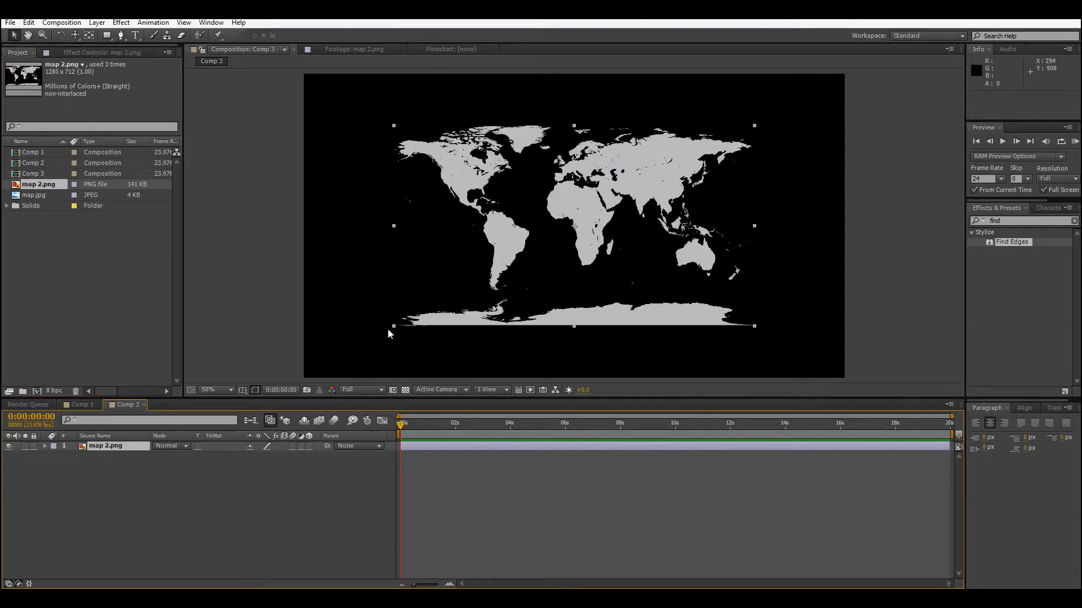
{"action": "left_click_drag", "start_coordinate": [391, 329], "coordinate": [288, 386]}
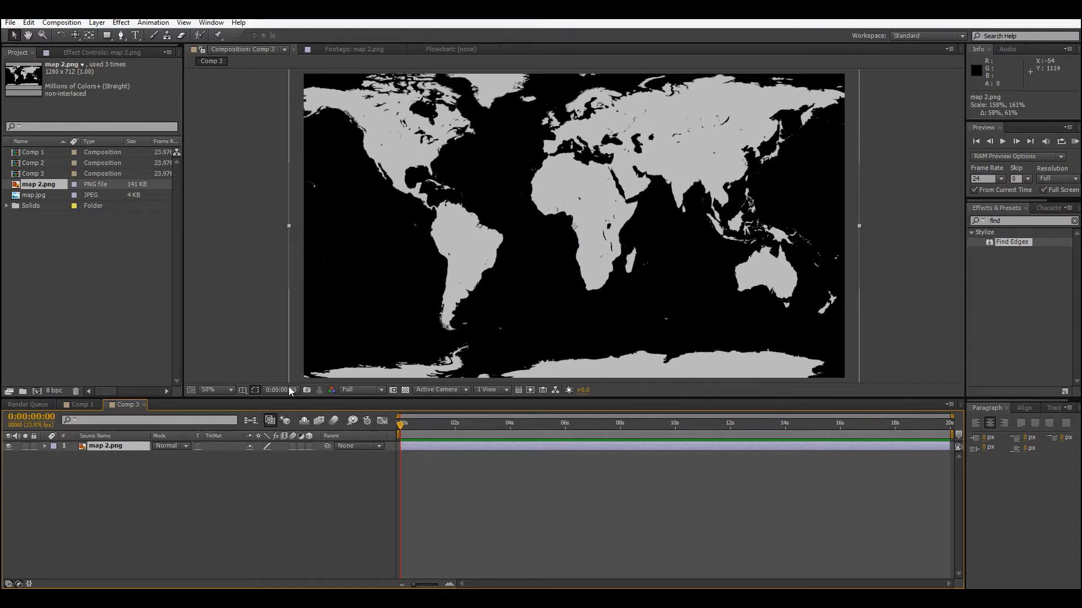
Step: Add a white solid and place it beneath the map layer as the background
{"action": "right_click", "coordinate": [243, 482]}
{"action": "mouse_move", "coordinate": [292, 361]}
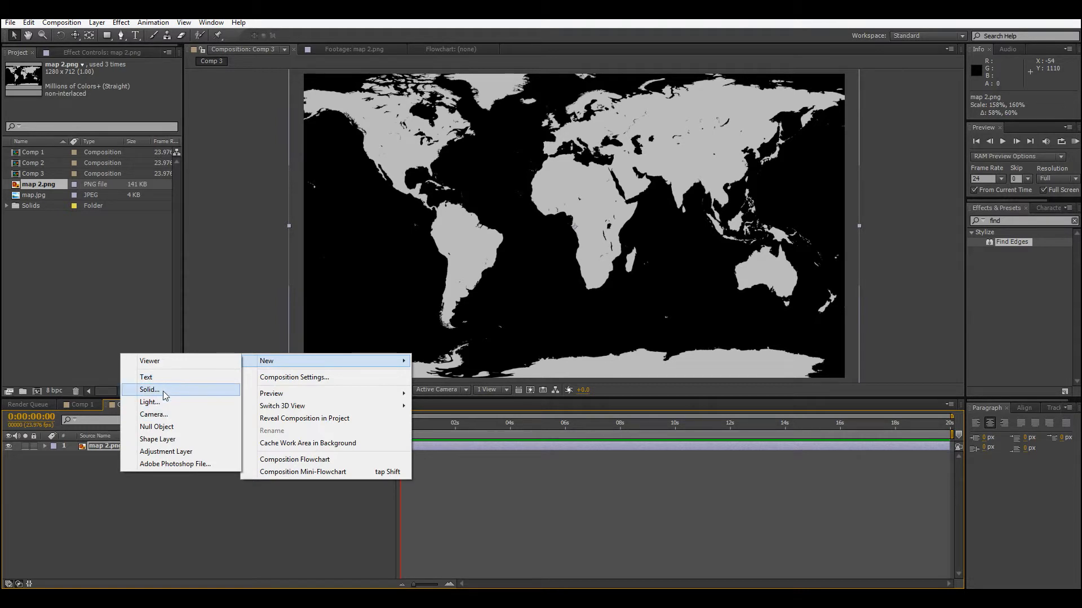
{"action": "left_click", "coordinate": [163, 391]}
{"action": "left_click", "coordinate": [141, 229]}
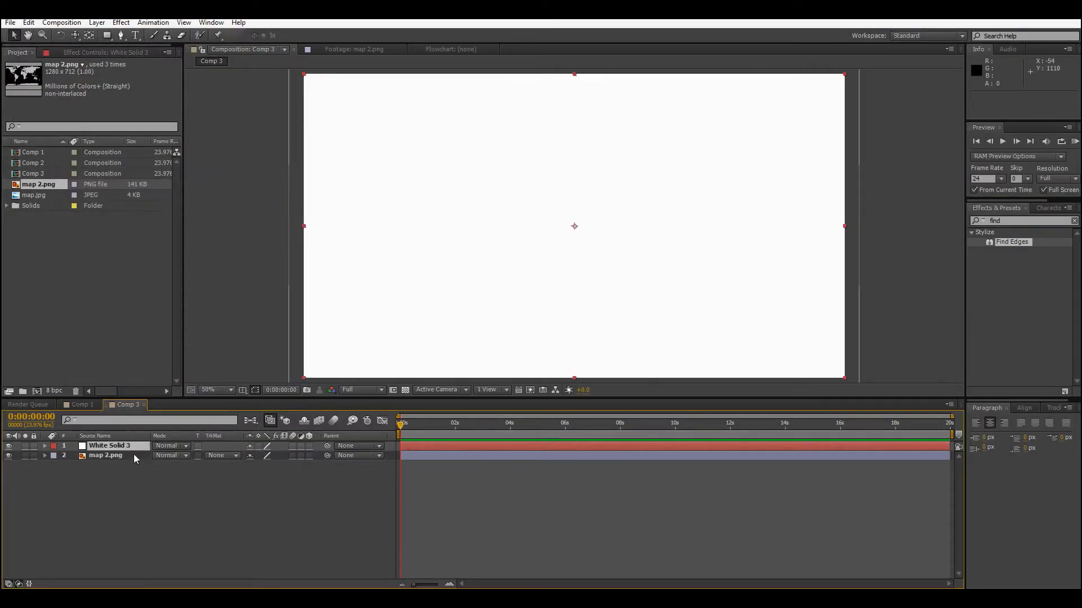
{"action": "left_click_drag", "start_coordinate": [140, 500], "coordinate": [140, 499]}
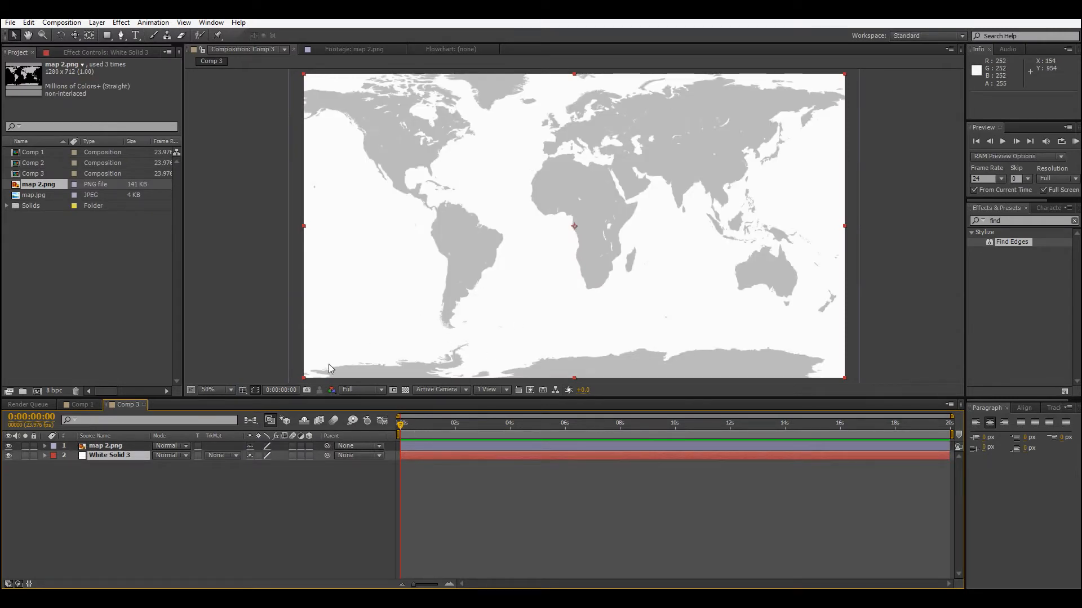
{"action": "left_click", "coordinate": [160, 518]}
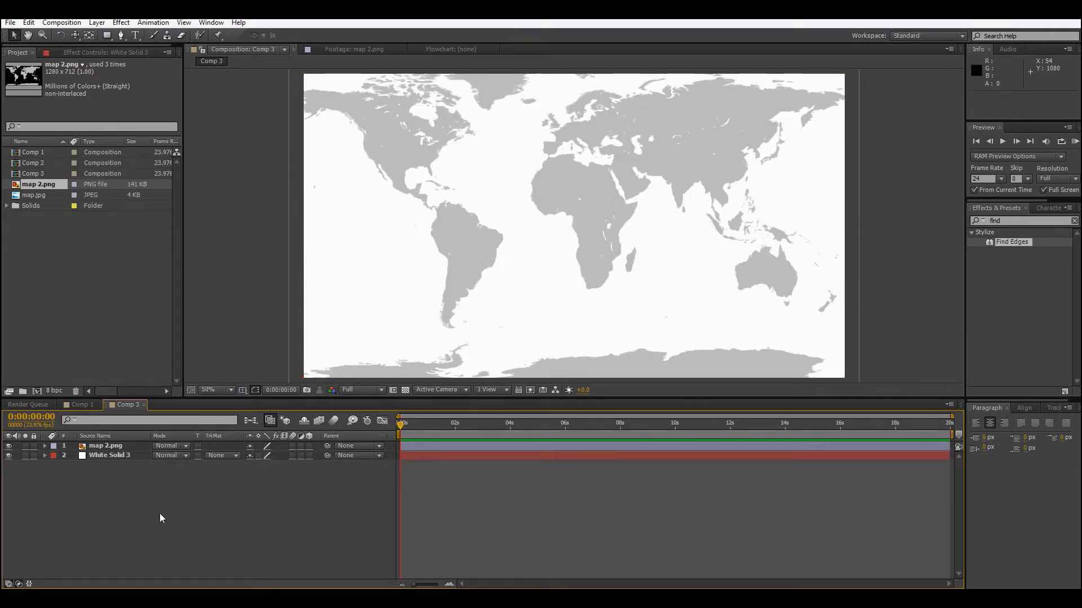
Step: Draw a three-point curved route with the Pen tool from Iceland to the west coast of the United States
{"action": "left_click", "coordinate": [122, 36]}
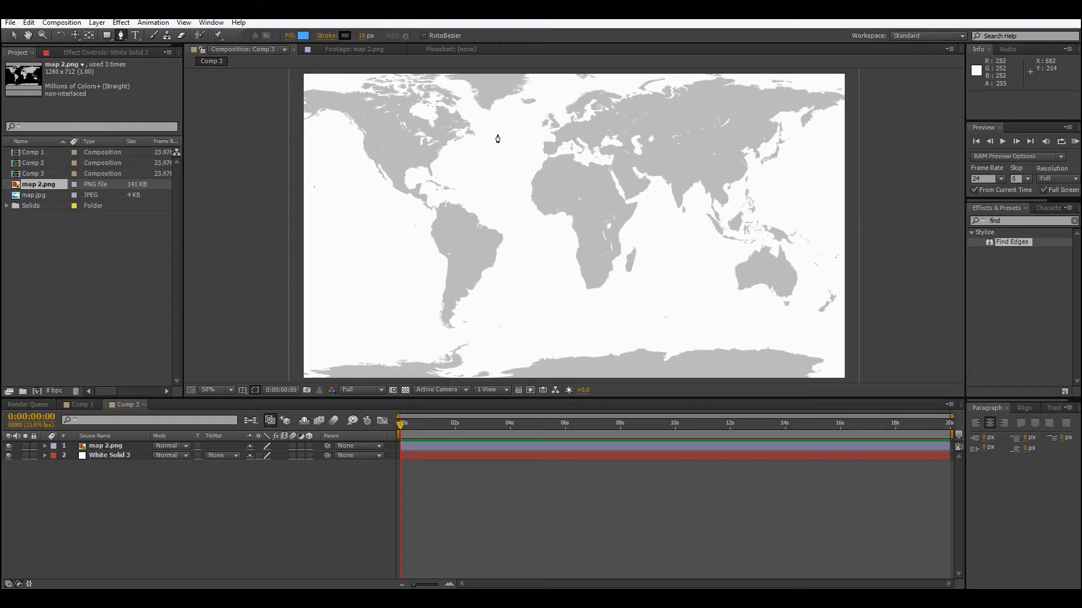
{"action": "left_click", "coordinate": [529, 103]}
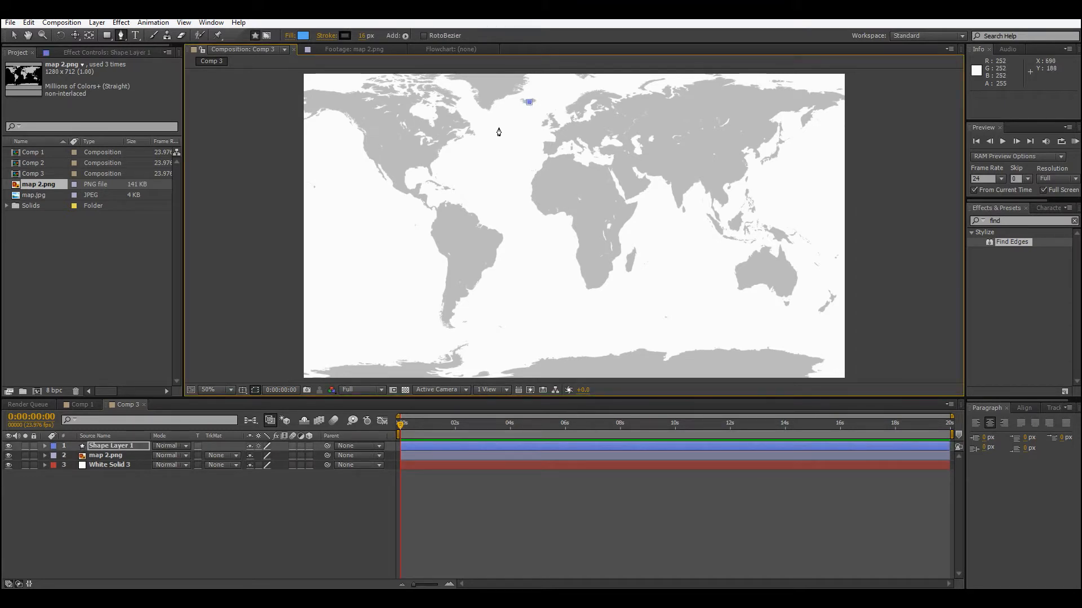
{"action": "mouse_move", "coordinate": [480, 116]}
{"action": "left_mouse_down"}
{"action": "mouse_move", "coordinate": [452, 125]}
{"action": "mouse_move", "coordinate": [449, 158]}
{"action": "mouse_move", "coordinate": [431, 146]}
{"action": "mouse_move", "coordinate": [466, 133]}
{"action": "left_mouse_up"}
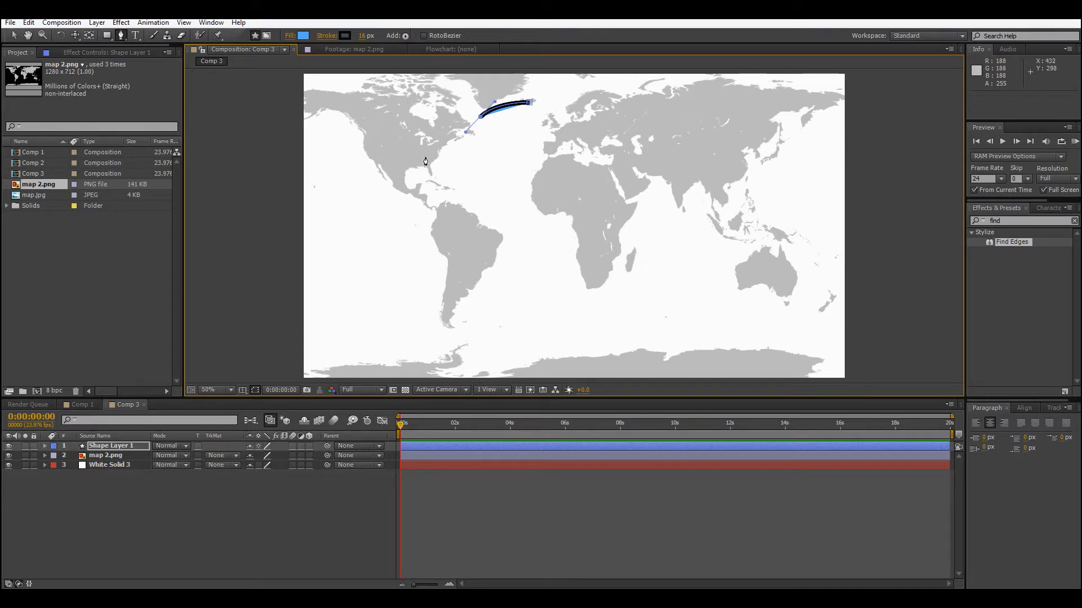
{"action": "left_click", "coordinate": [370, 147]}
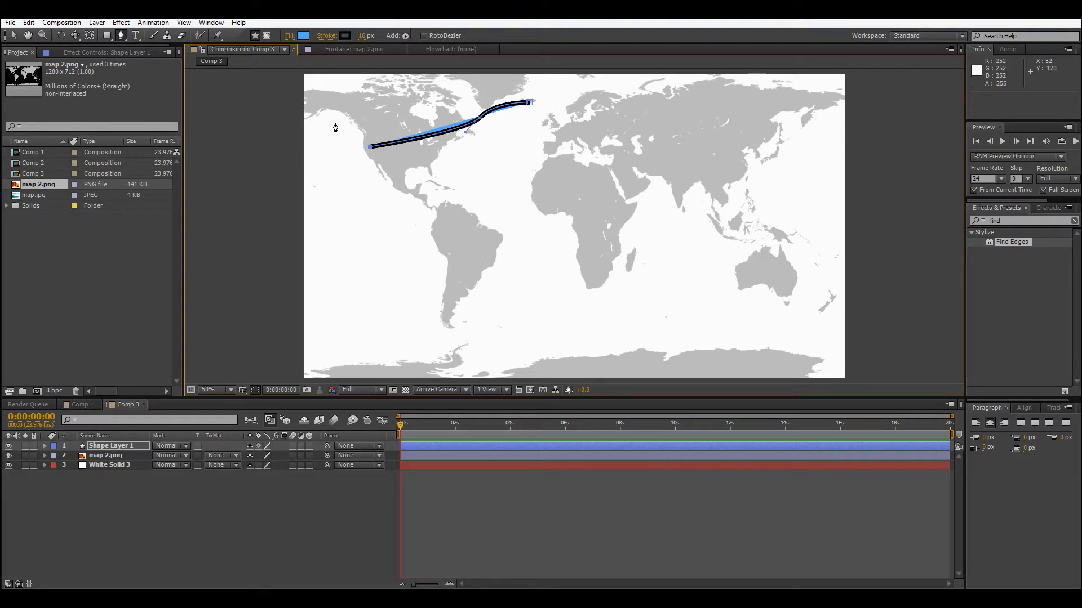
Step: Reshape the route into a southward arc by moving its middle vertex over the Atlantic to about 306, 146
{"action": "left_click", "coordinate": [14, 35]}
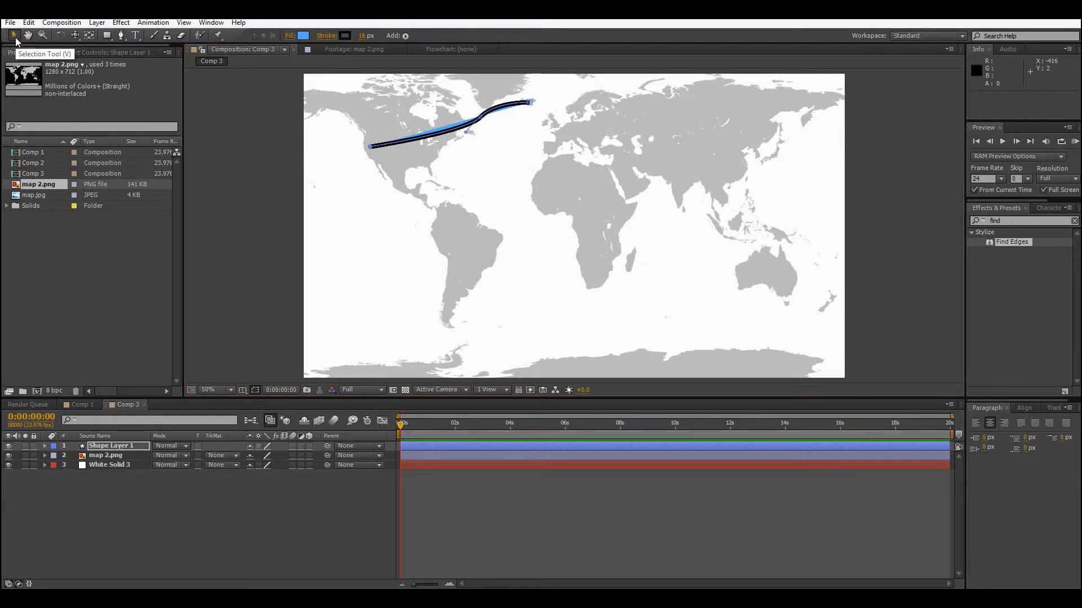
{"action": "mouse_move", "coordinate": [466, 135]}
{"action": "left_mouse_down"}
{"action": "mouse_move", "coordinate": [459, 124]}
{"action": "mouse_move", "coordinate": [465, 134]}
{"action": "mouse_move", "coordinate": [458, 125]}
{"action": "mouse_move", "coordinate": [479, 116]}
{"action": "mouse_move", "coordinate": [463, 106]}
{"action": "mouse_move", "coordinate": [541, 90]}
{"action": "mouse_move", "coordinate": [476, 102]}
{"action": "mouse_move", "coordinate": [519, 90]}
{"action": "mouse_move", "coordinate": [479, 98]}
{"action": "mouse_move", "coordinate": [509, 162]}
{"action": "mouse_move", "coordinate": [445, 121]}
{"action": "mouse_move", "coordinate": [496, 188]}
{"action": "mouse_move", "coordinate": [455, 132]}
{"action": "mouse_move", "coordinate": [451, 246]}
{"action": "mouse_move", "coordinate": [496, 74]}
{"action": "mouse_move", "coordinate": [500, 96]}
{"action": "mouse_move", "coordinate": [496, 83]}
{"action": "mouse_move", "coordinate": [444, 94]}
{"action": "left_mouse_up"}
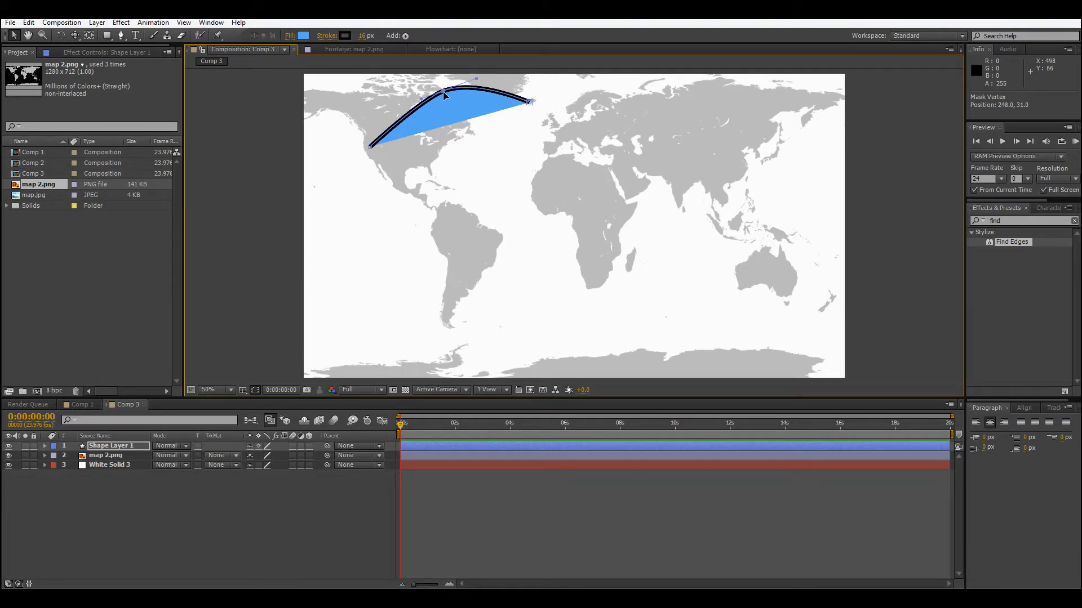
{"action": "left_click_drag", "start_coordinate": [444, 94], "coordinate": [486, 196]}
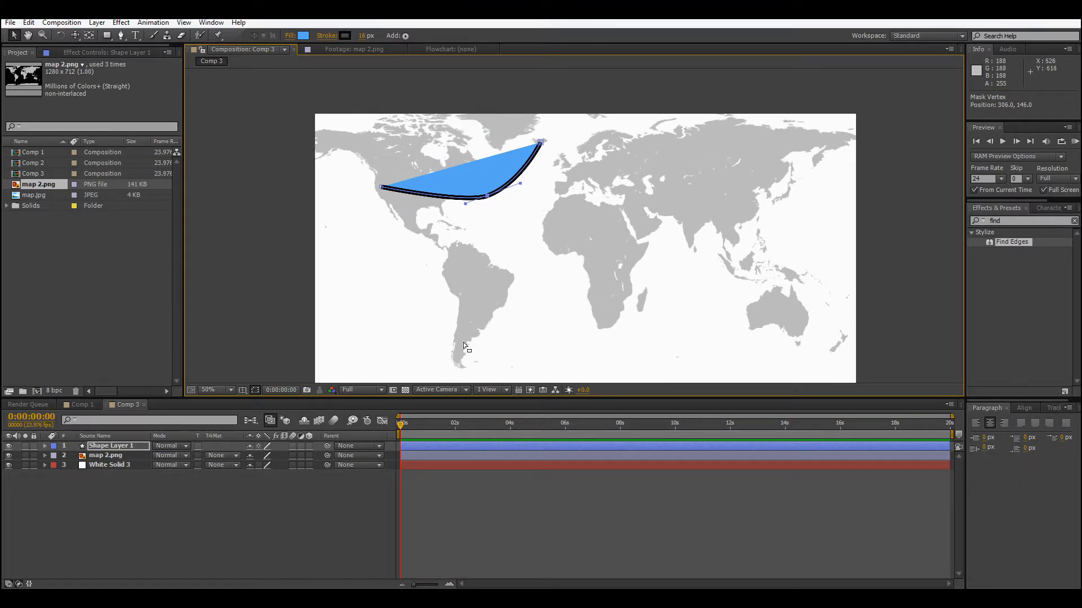
Step: Delete the fill from the route's shape layer, keeping only the path and its stroke
{"action": "left_click", "coordinate": [44, 446]}
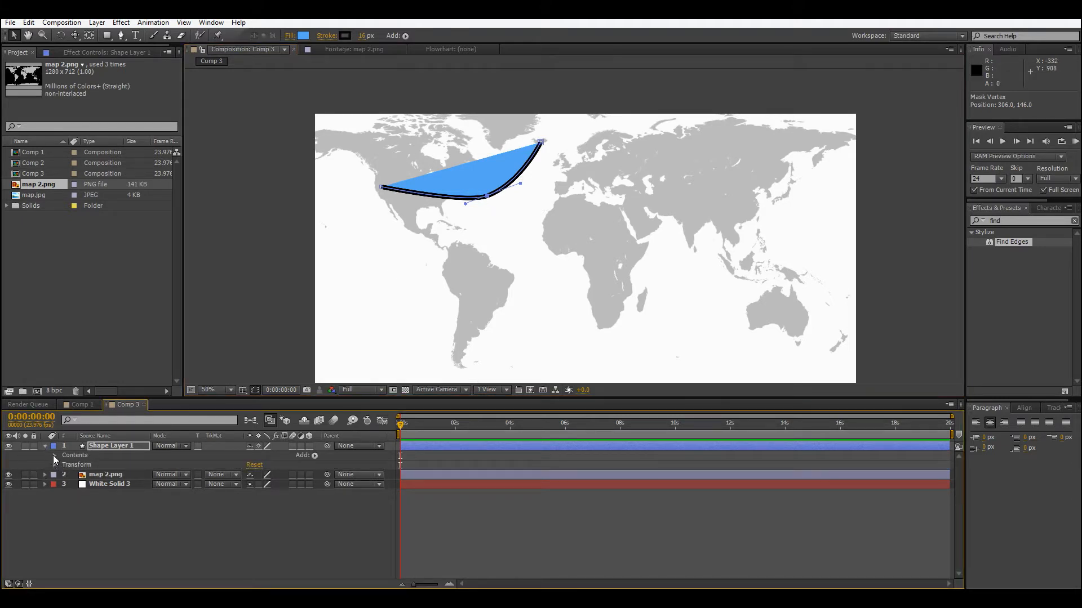
{"action": "left_click", "coordinate": [55, 455]}
{"action": "left_click", "coordinate": [64, 465]}
{"action": "left_click", "coordinate": [89, 475]}
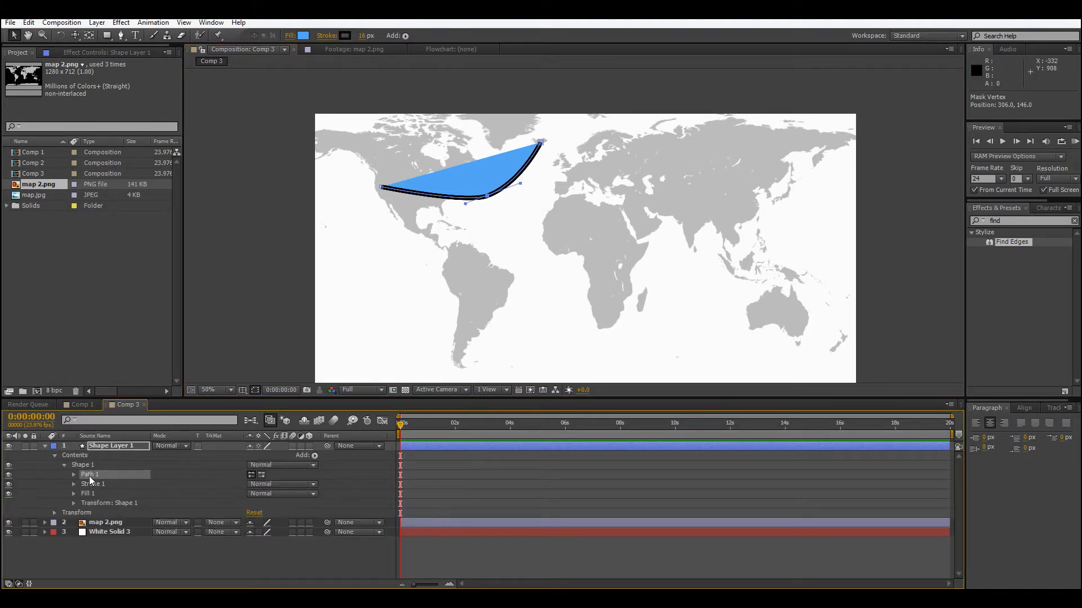
{"action": "left_click", "coordinate": [86, 493]}
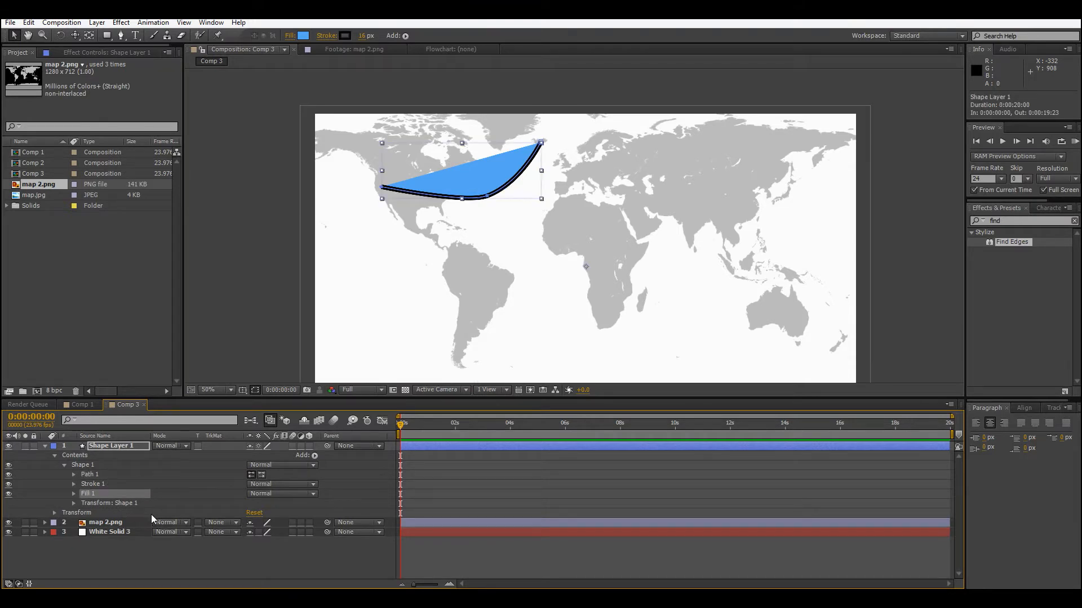
{"action": "key", "text": "Delete"}
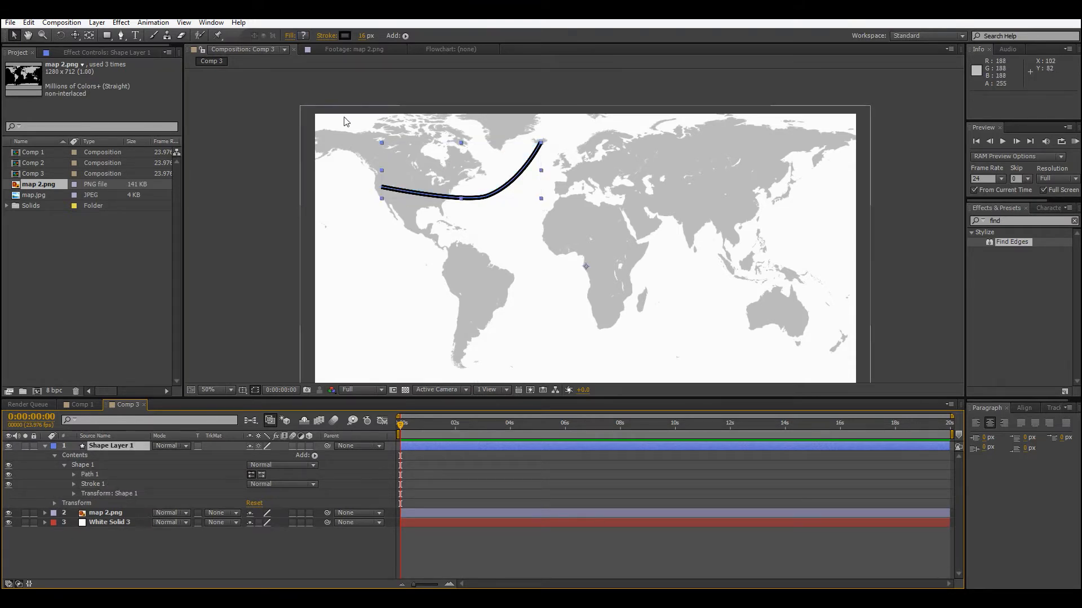
Step: Add dashes to the route's stroke with a dash length of 10, and inspect the dashed line up close
{"action": "left_click", "coordinate": [74, 485]}
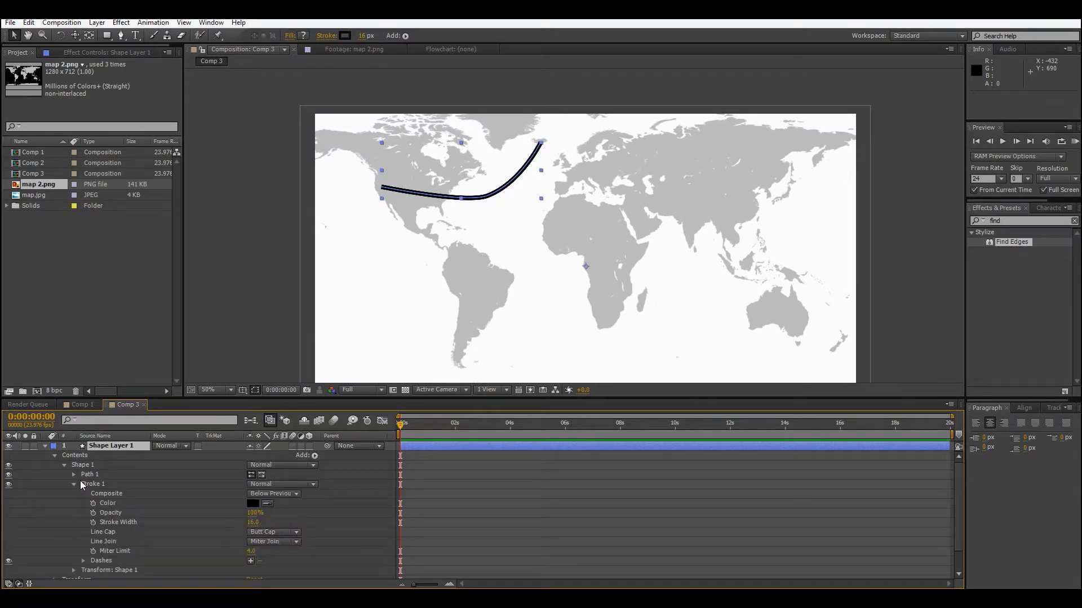
{"action": "left_click", "coordinate": [251, 561]}
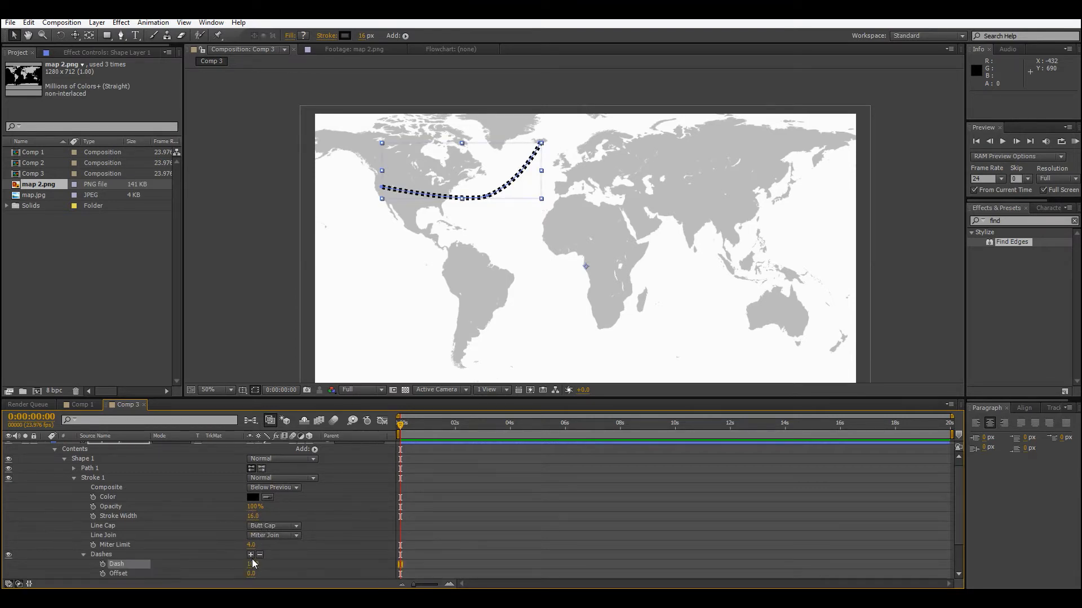
{"action": "scroll", "coordinate": [444, 135], "scroll_direction": "up", "scroll_amount": 4}
{"action": "left_click_drag", "start_coordinate": [495, 148], "coordinate": [708, 308]}
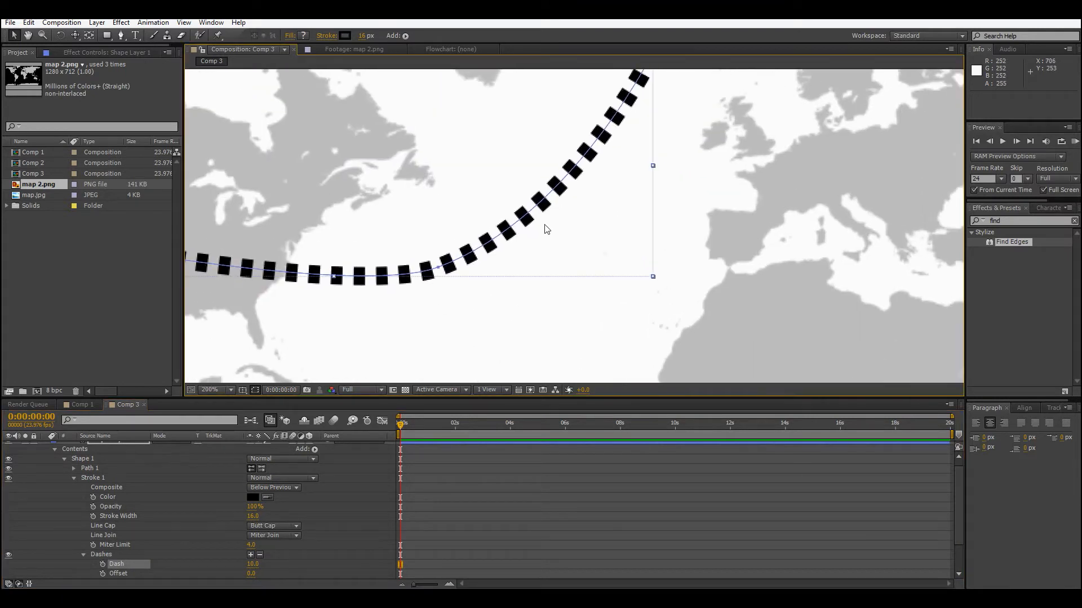
{"action": "left_click_drag", "start_coordinate": [542, 228], "coordinate": [739, 255]}
{"action": "scroll", "coordinate": [656, 223], "scroll_direction": "down", "scroll_amount": 1}
{"action": "left_click_drag", "start_coordinate": [648, 246], "coordinate": [609, 234]}
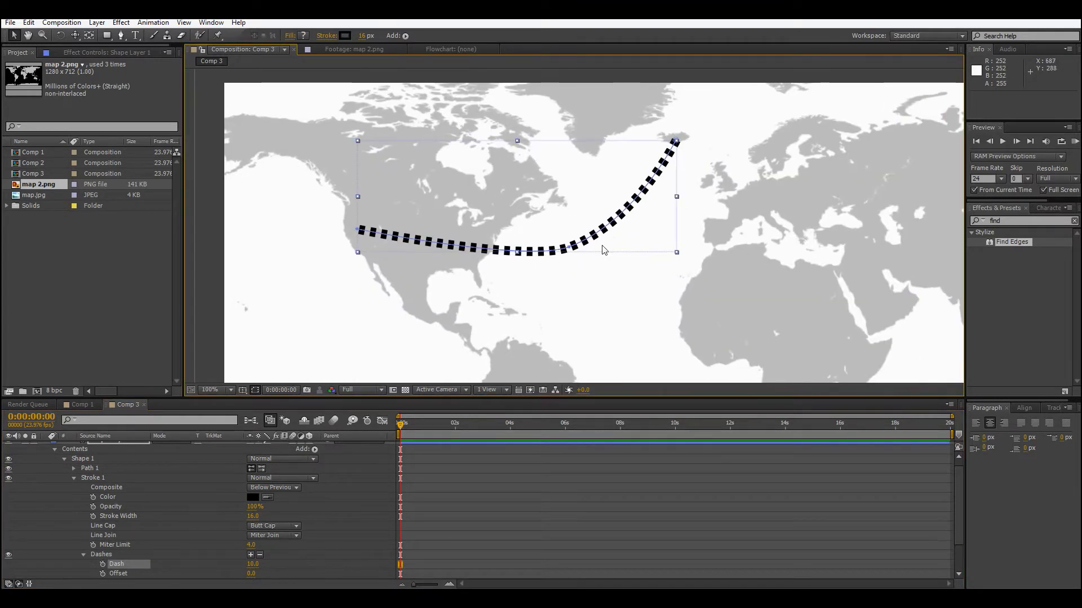
Step: Add a Trim Paths operator to the route's shape layer
{"action": "scroll", "coordinate": [328, 462], "scroll_direction": "up", "scroll_amount": 1}
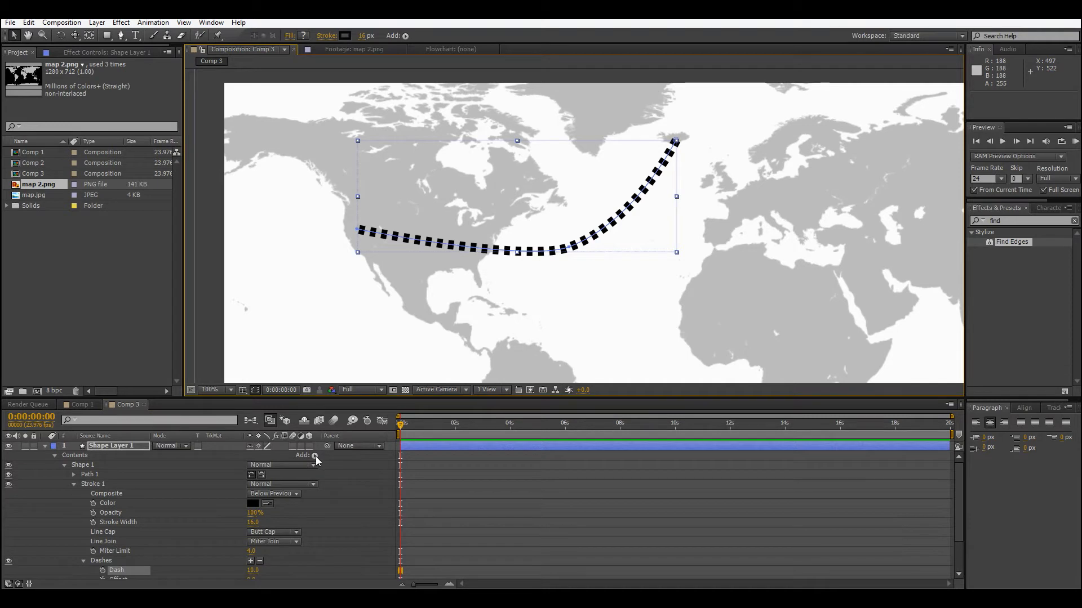
{"action": "left_click", "coordinate": [315, 457]}
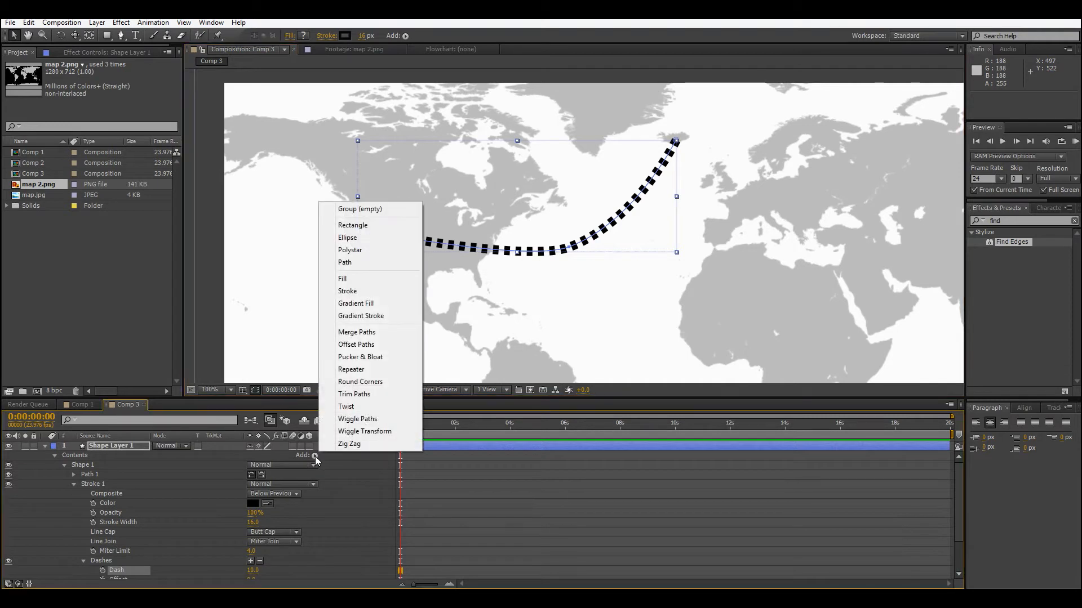
{"action": "left_click", "coordinate": [367, 393]}
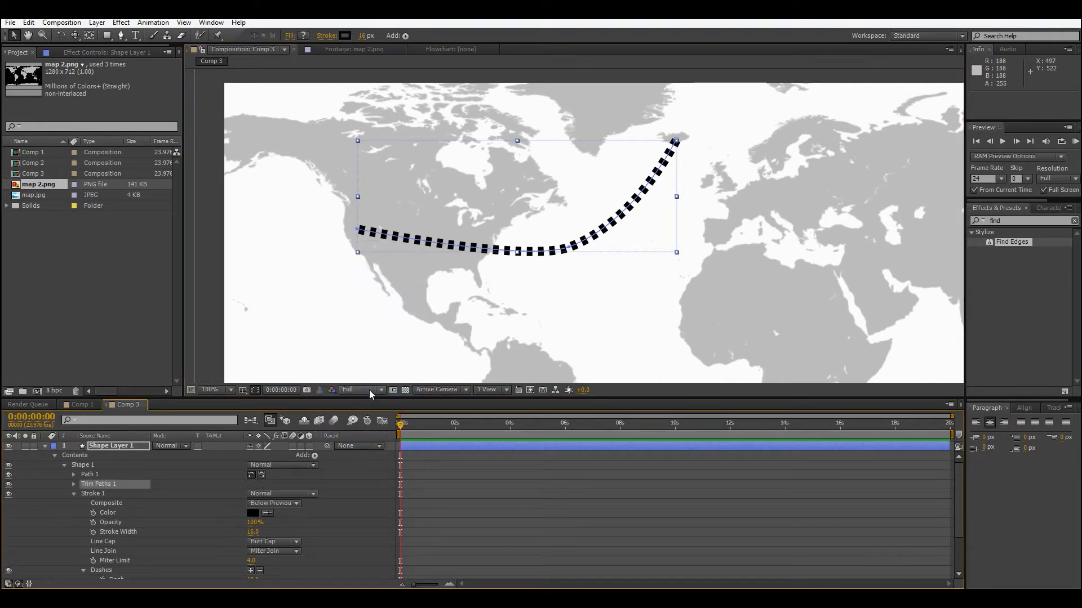
Step: Keyframe the Trim Paths End value from 0% at the first frame to the full route at 0:00:03:06
{"action": "left_click", "coordinate": [73, 484]}
{"action": "mouse_move", "coordinate": [258, 503]}
{"action": "left_mouse_down"}
{"action": "mouse_move", "coordinate": [204, 506]}
{"action": "mouse_move", "coordinate": [265, 511]}
{"action": "mouse_move", "coordinate": [181, 505]}
{"action": "left_mouse_up"}
{"action": "left_click", "coordinate": [92, 503]}
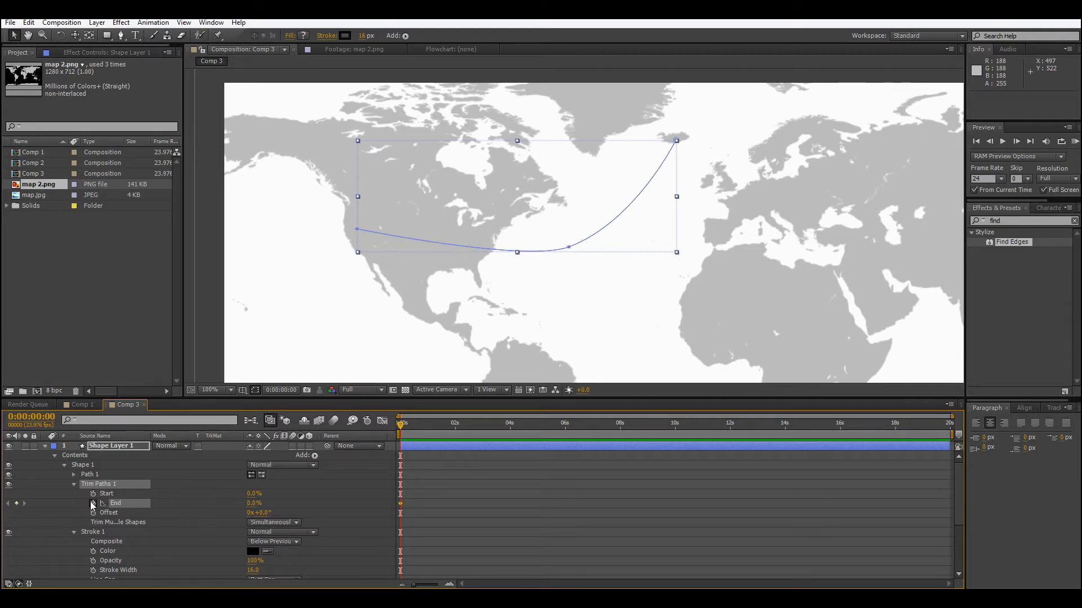
{"action": "left_click_drag", "start_coordinate": [454, 435], "coordinate": [491, 436]}
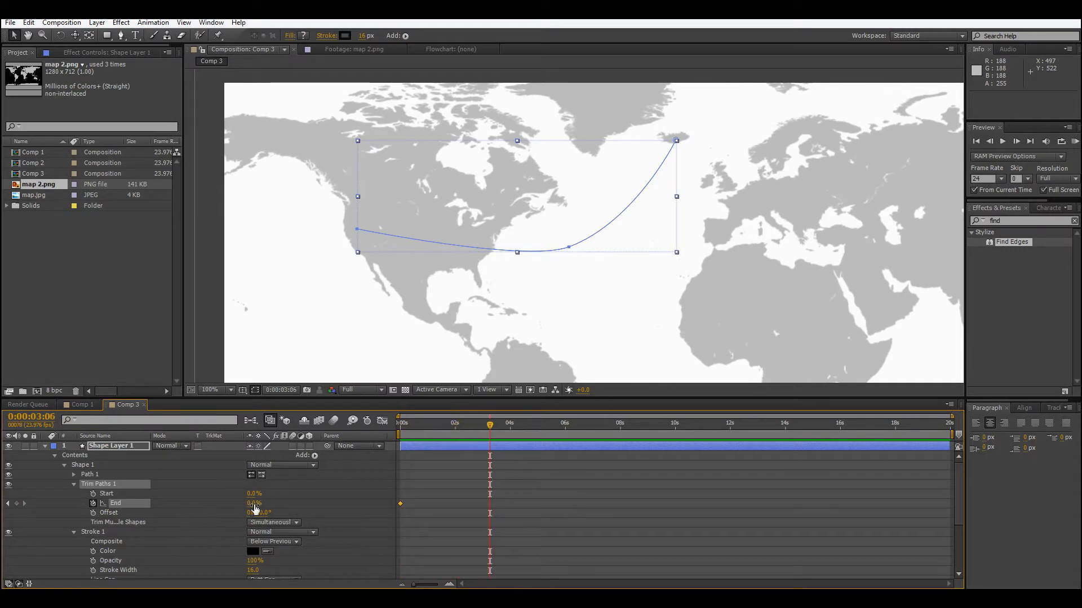
{"action": "left_click_drag", "start_coordinate": [254, 506], "coordinate": [430, 481]}
Step: Preview the route drawing itself from the first frame, and deselect the shape layer
{"action": "left_click_drag", "start_coordinate": [489, 427], "coordinate": [332, 463]}
{"action": "key", "text": "space"}
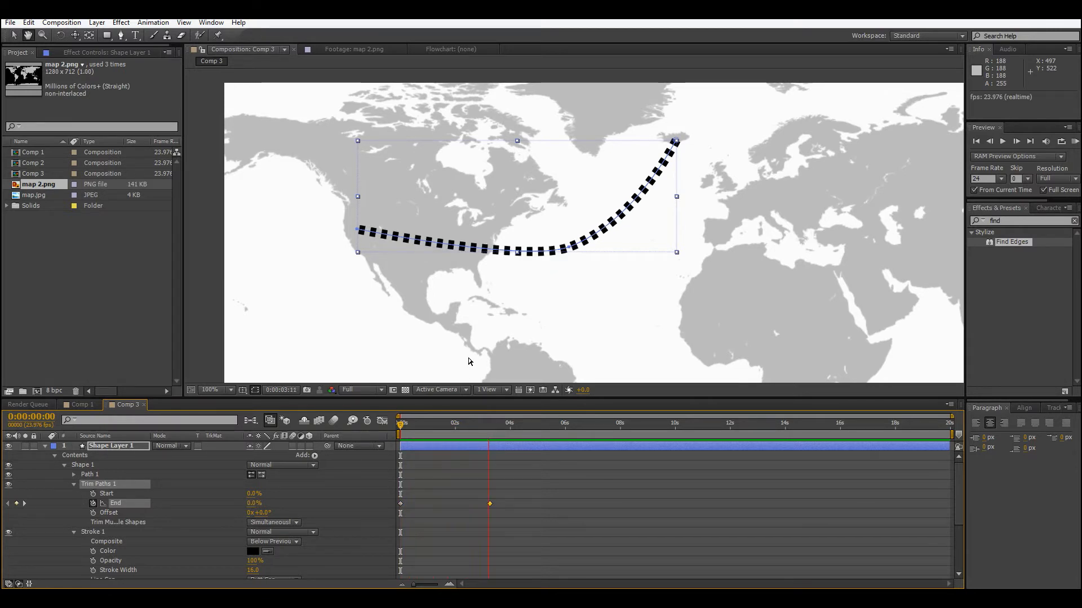
{"action": "key", "text": "space"}
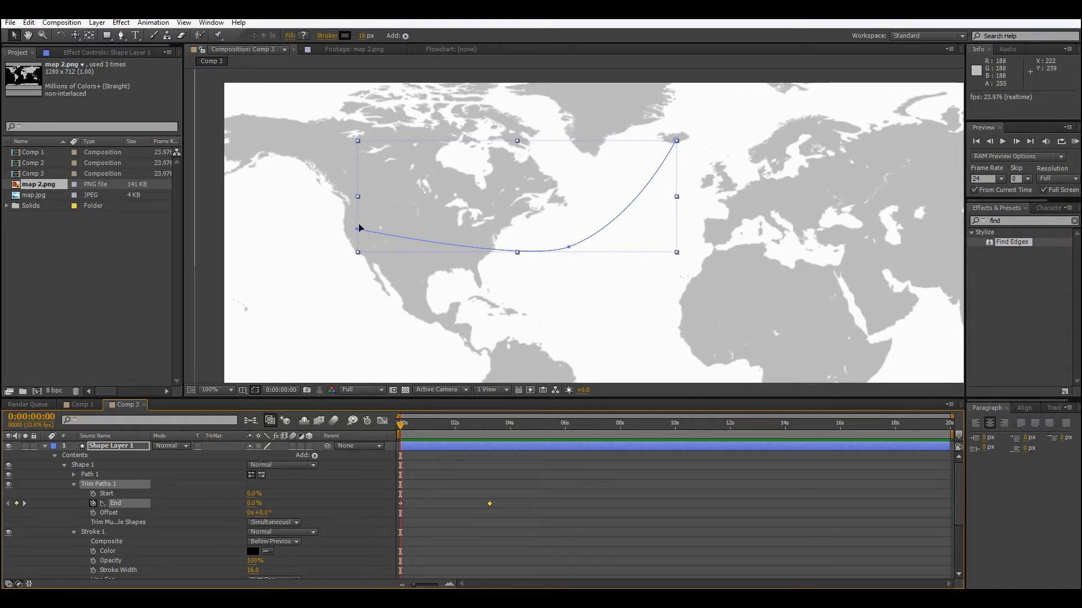
{"action": "scroll", "coordinate": [480, 212], "scroll_direction": "down", "scroll_amount": 2}
{"action": "left_click", "coordinate": [421, 215]}
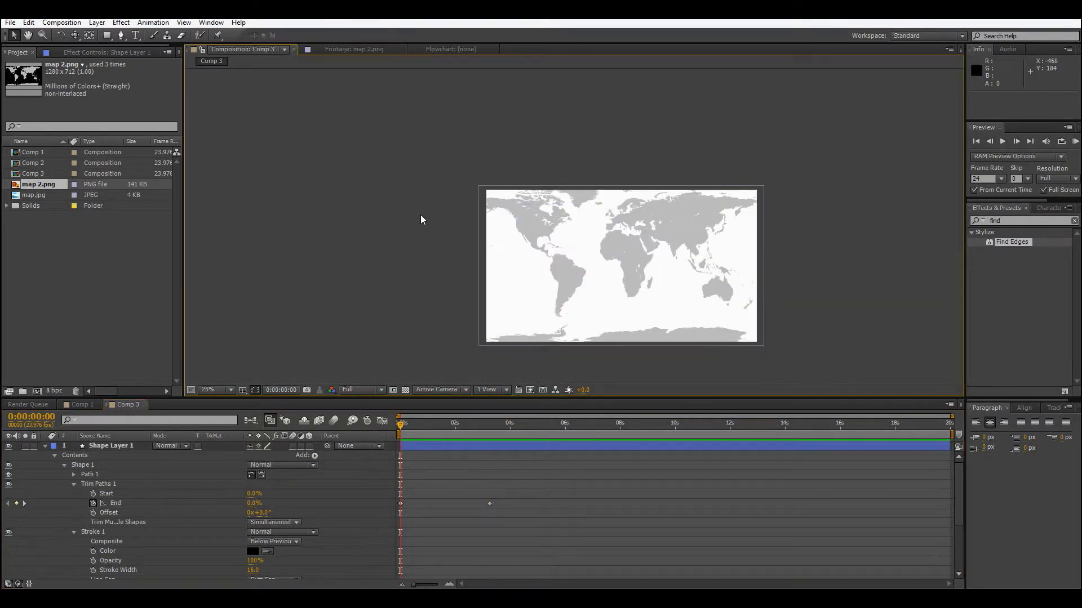
Step: Collapse the shape layer's properties and turn both the shape layer and the map 2.png layer into 3D layers
{"action": "scroll", "coordinate": [420, 215], "scroll_direction": "up", "scroll_amount": 1}
{"action": "right_click", "coordinate": [418, 219]}
{"action": "left_click", "coordinate": [375, 231]}
{"action": "left_click_drag", "start_coordinate": [313, 303], "coordinate": [177, 216]}
{"action": "left_click", "coordinate": [45, 446]}
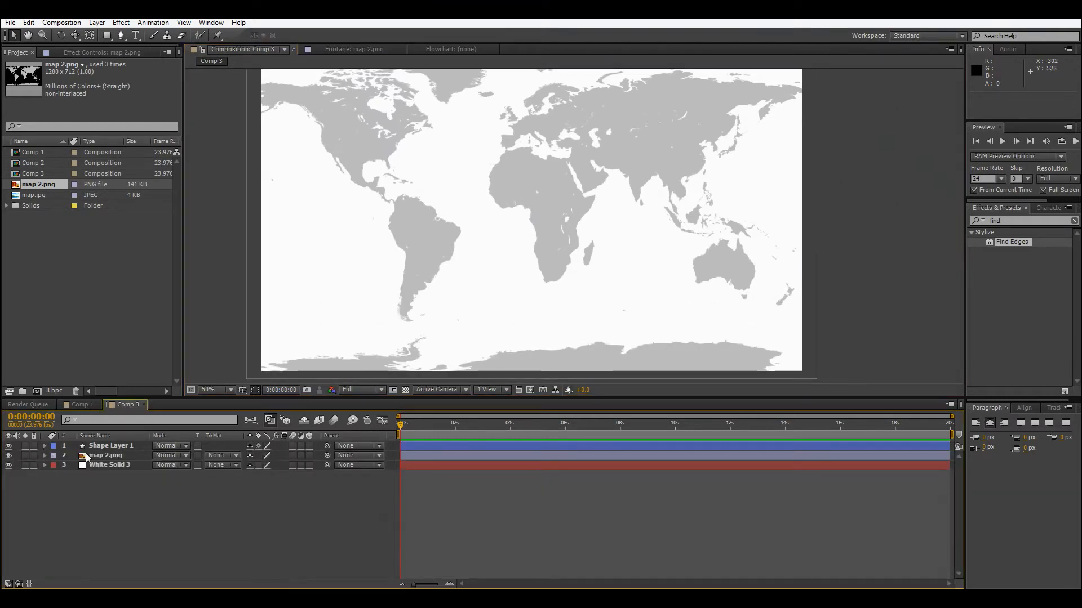
{"action": "left_click_drag", "start_coordinate": [310, 455], "coordinate": [309, 445]}
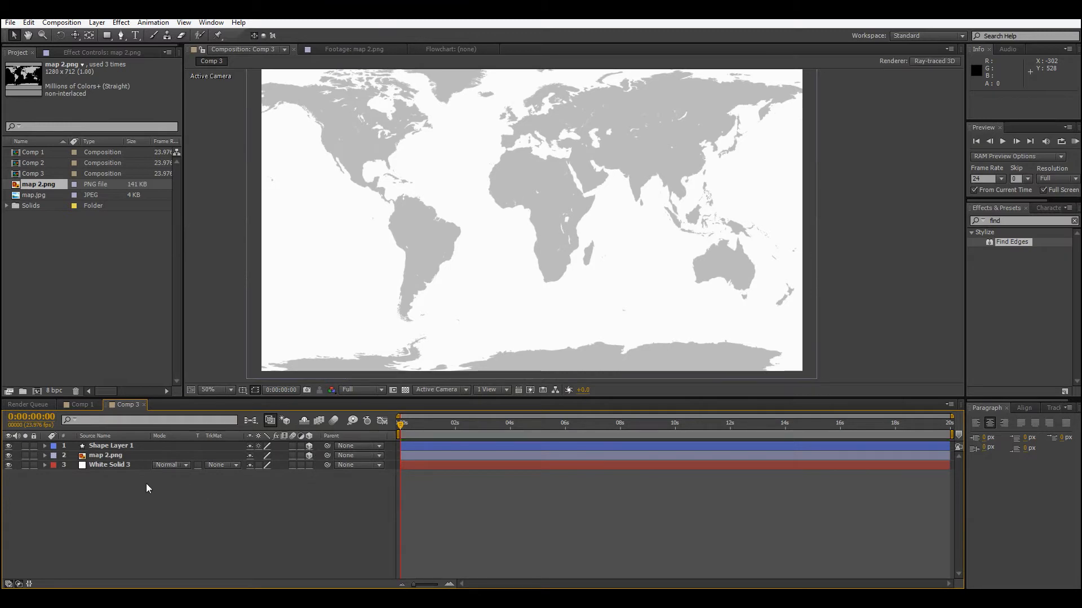
{"action": "left_click", "coordinate": [104, 464]}
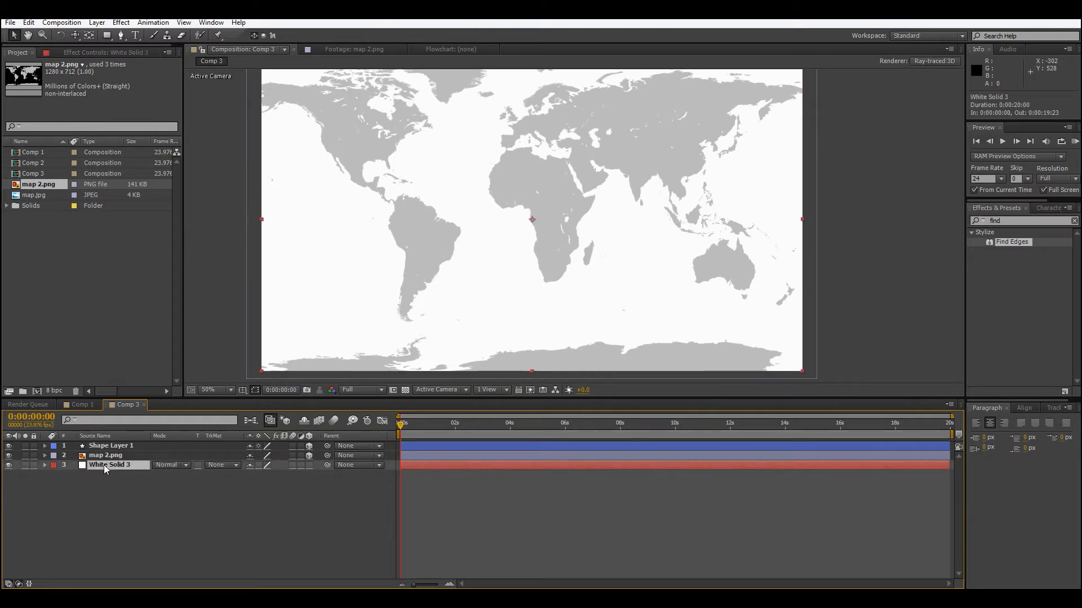
{"action": "left_click", "coordinate": [116, 455]}
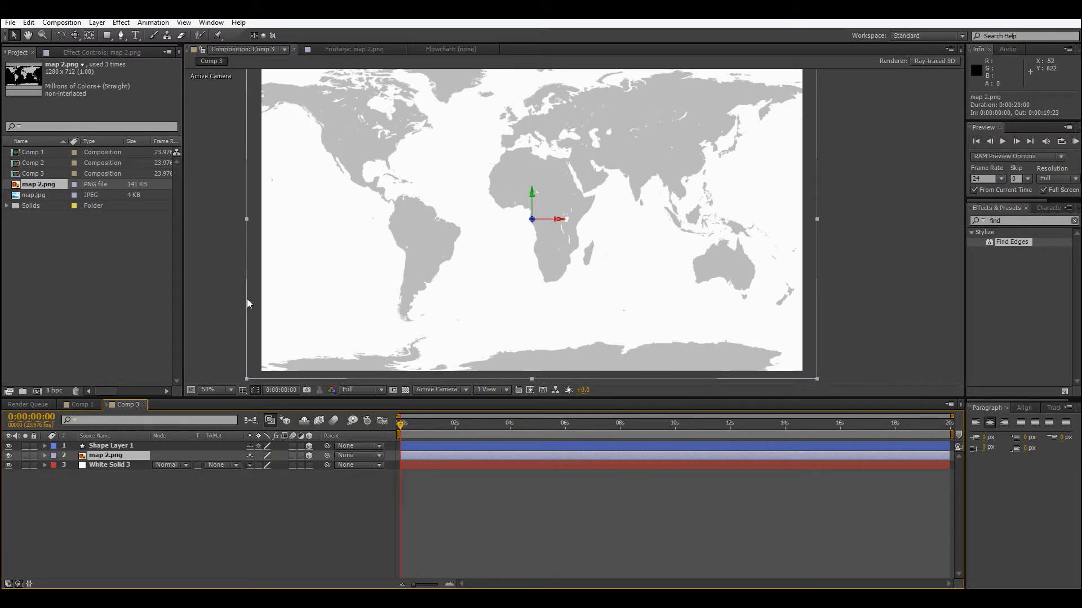
{"action": "left_click", "coordinate": [101, 445]}
{"action": "left_click", "coordinate": [134, 518]}
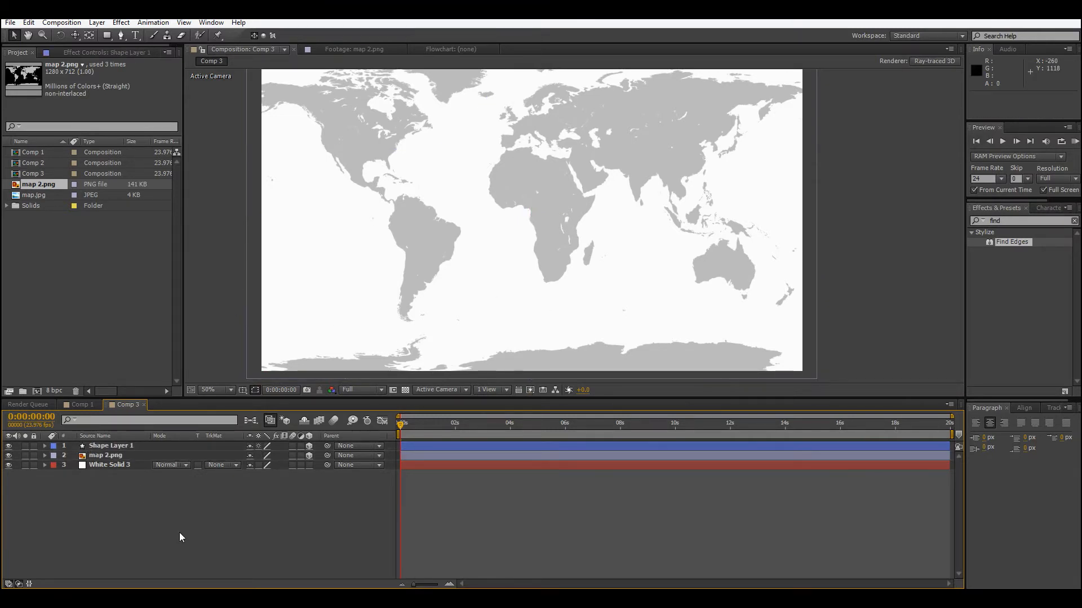
Step: Start a new two-node camera with the 35mm preset
{"action": "right_click", "coordinate": [149, 501]}
{"action": "mouse_move", "coordinate": [187, 382]}
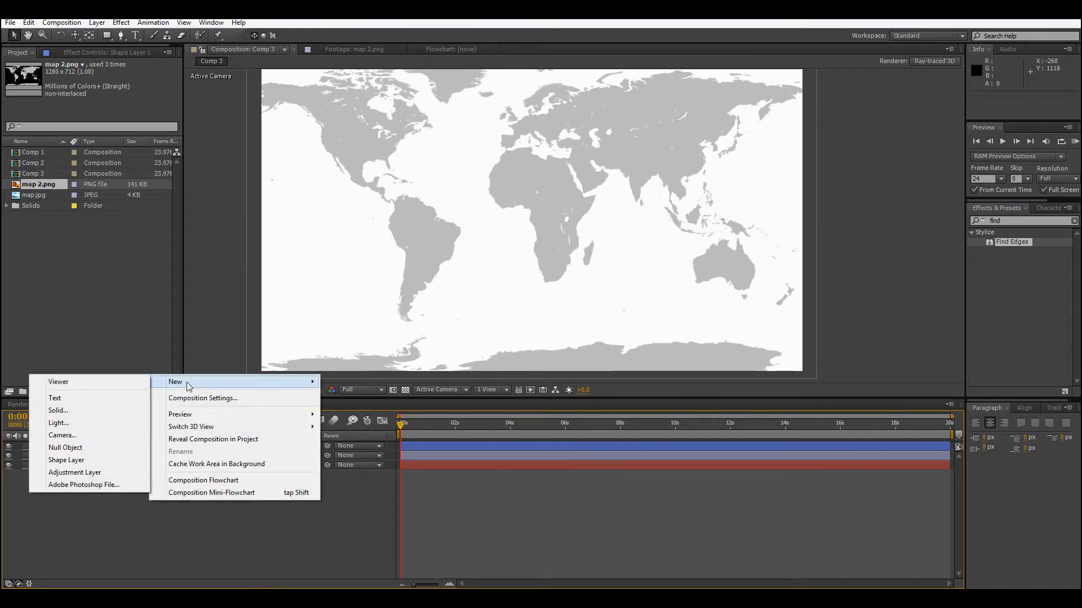
{"action": "left_click", "coordinate": [67, 438]}
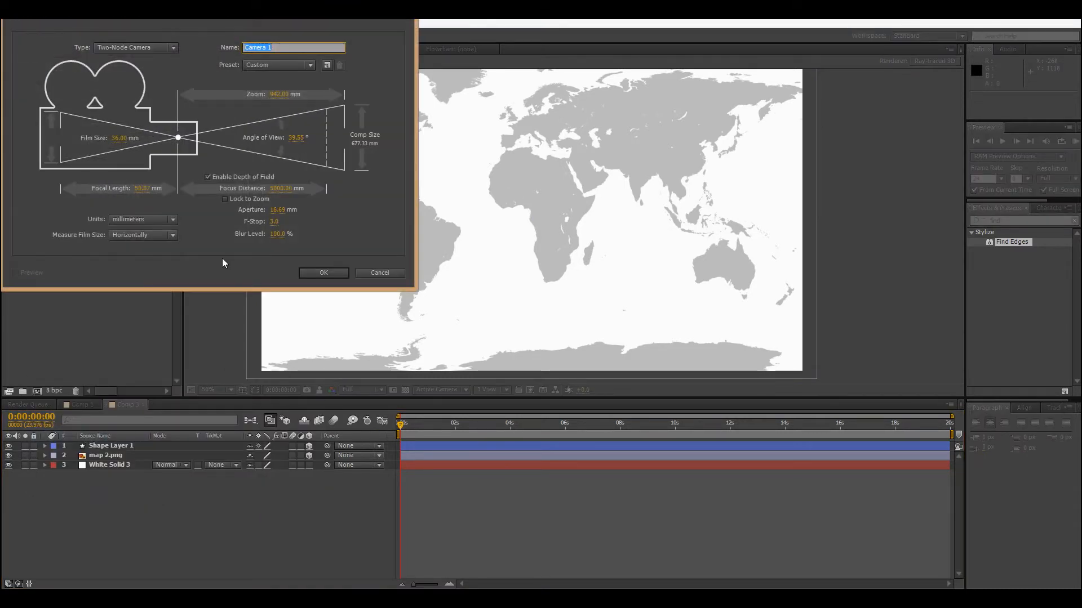
{"action": "left_click", "coordinate": [143, 49]}
{"action": "left_click", "coordinate": [145, 72]}
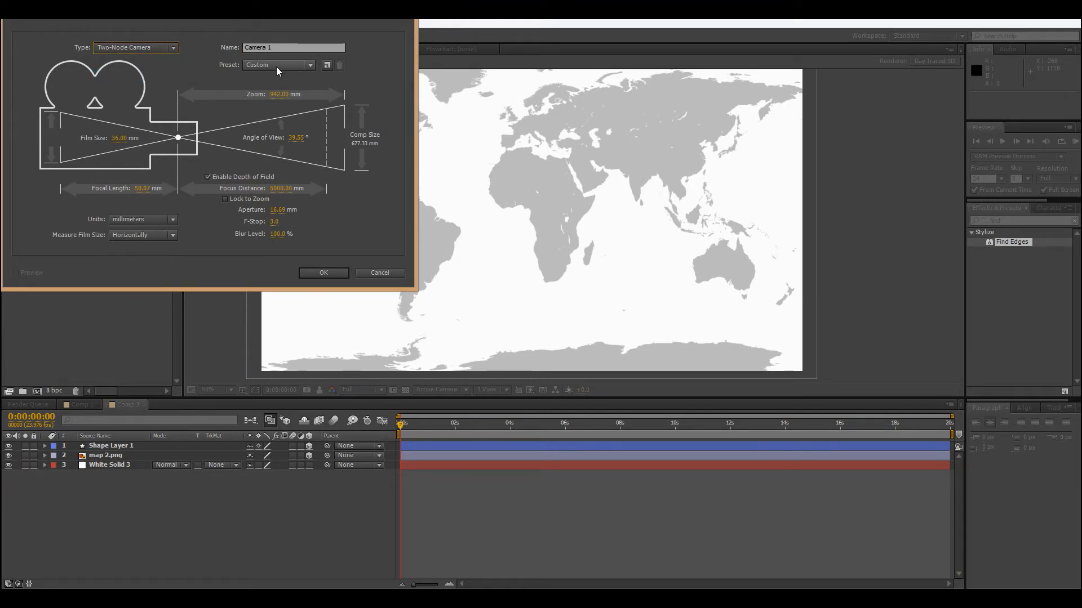
{"action": "left_click", "coordinate": [276, 67]}
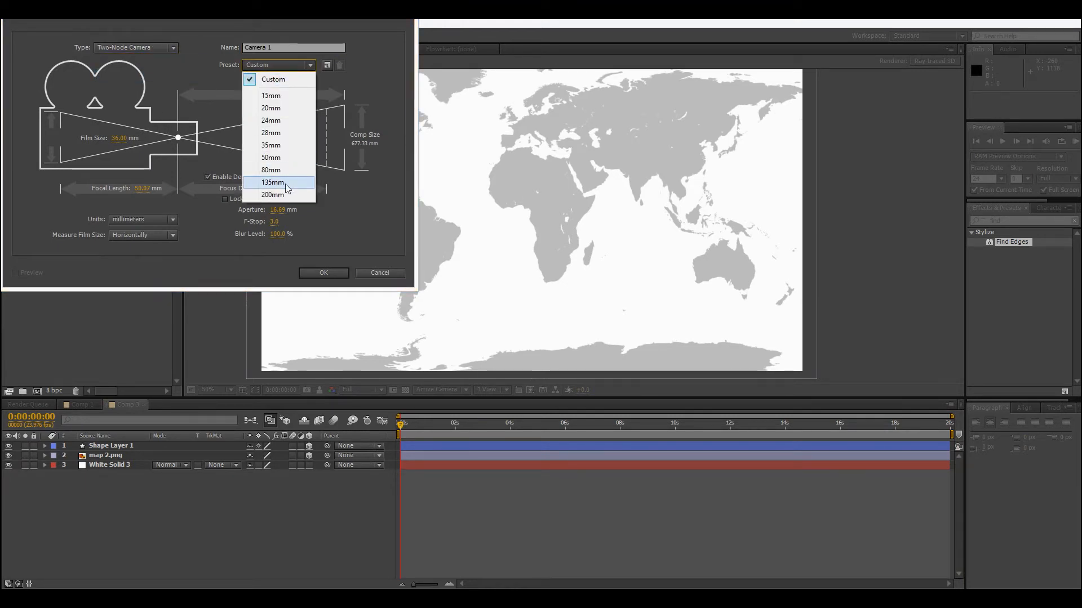
{"action": "left_click", "coordinate": [282, 147]}
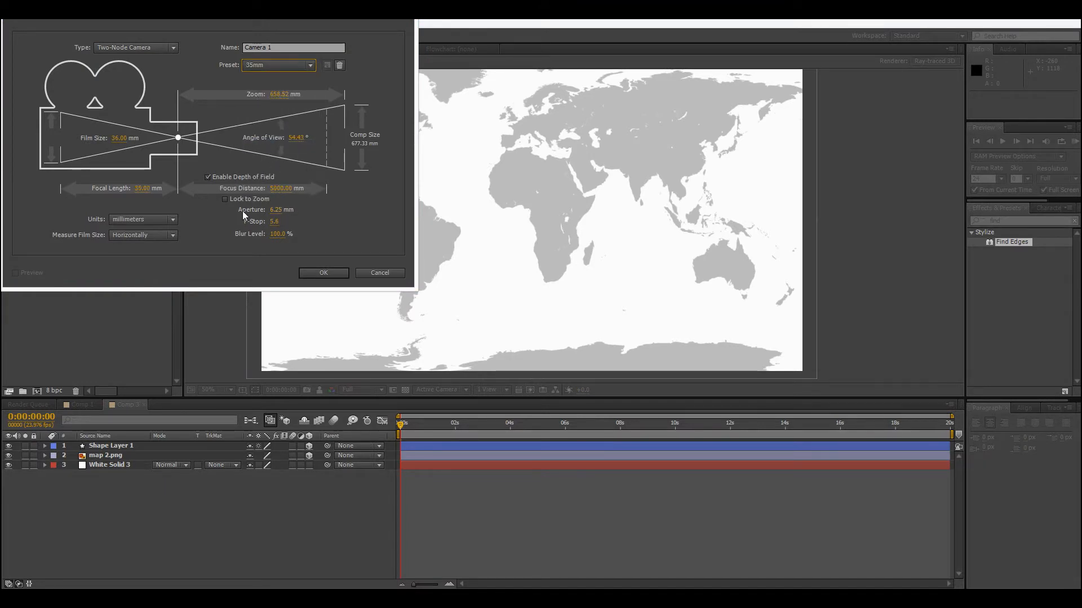
Step: Keep depth of field enabled, set the camera's F-Stop to 3.5, and create the camera
{"action": "left_click", "coordinate": [215, 177]}
{"action": "left_click", "coordinate": [208, 176]}
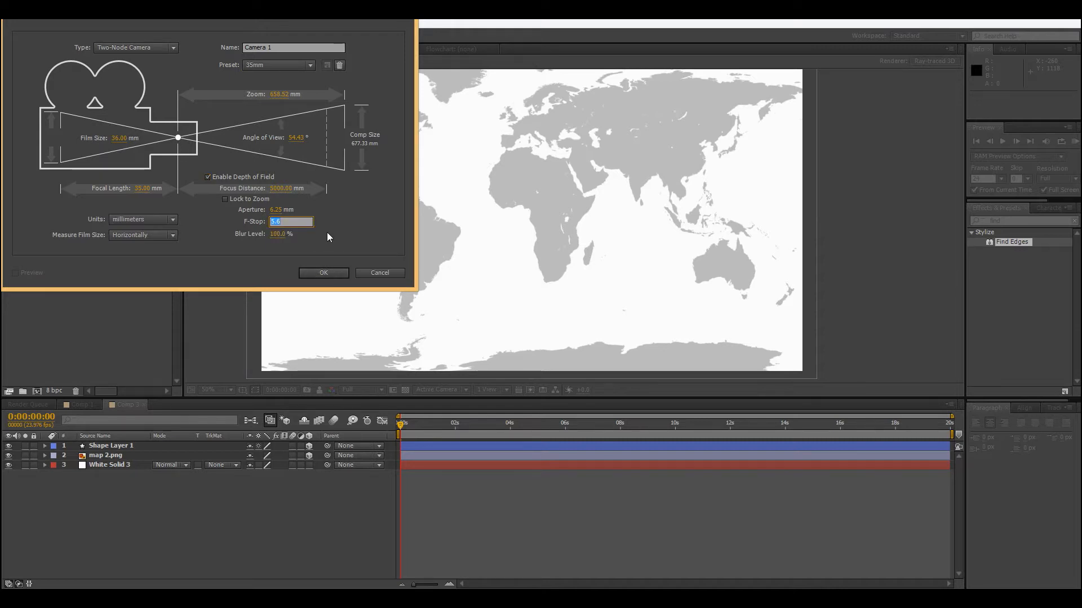
{"action": "type", "text": "3."}
{"action": "left_click", "coordinate": [192, 261]}
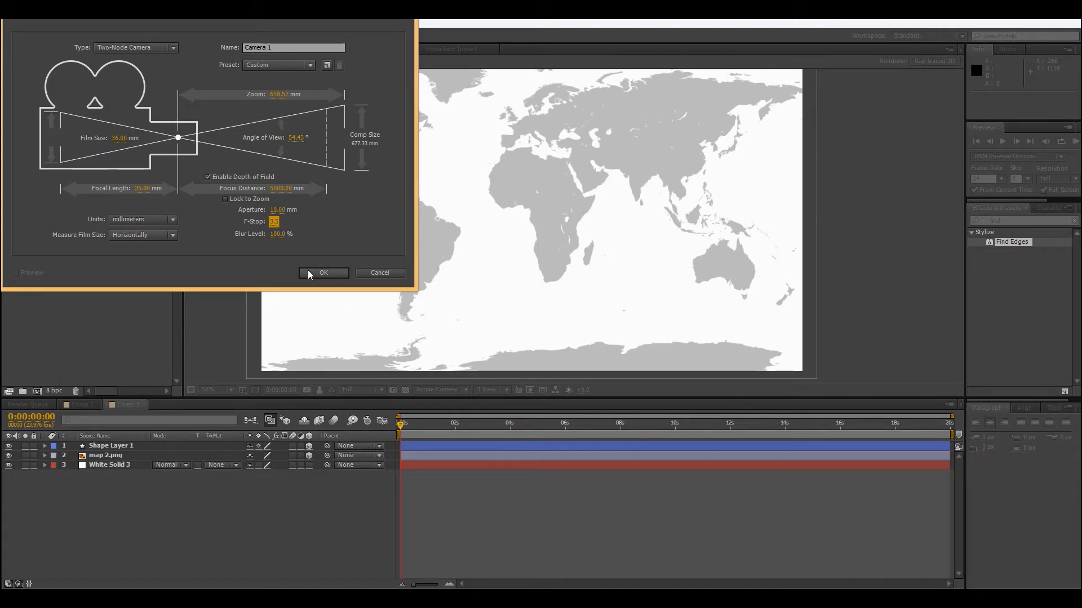
{"action": "left_click", "coordinate": [323, 272]}
{"action": "scroll", "coordinate": [631, 270], "scroll_direction": "up", "scroll_amount": 2}
{"action": "scroll", "coordinate": [629, 268], "scroll_direction": "down", "scroll_amount": 2}
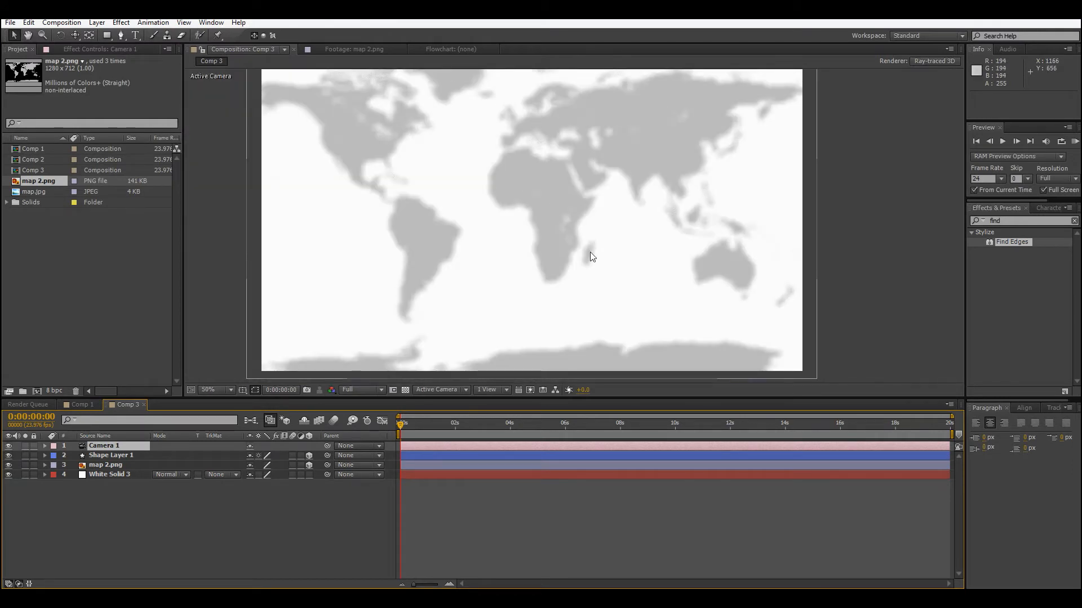
{"action": "scroll", "coordinate": [586, 248], "scroll_direction": "up", "scroll_amount": 3}
{"action": "scroll", "coordinate": [578, 260], "scroll_direction": "down", "scroll_amount": 3}
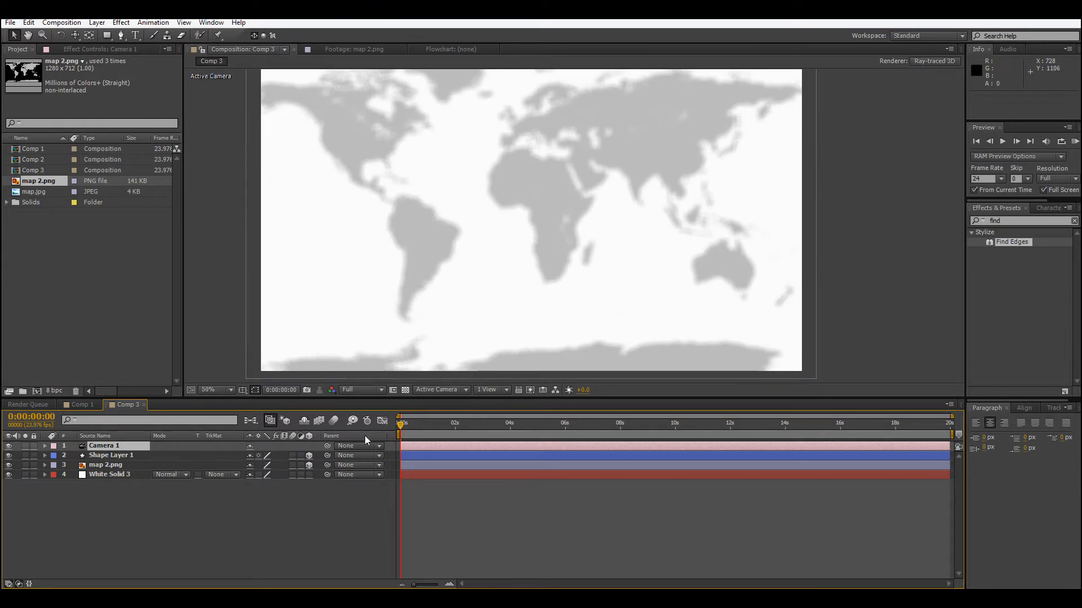
Step: Expand the camera's Camera Options and Transform properties, and select the camera layer
{"action": "left_click", "coordinate": [44, 446]}
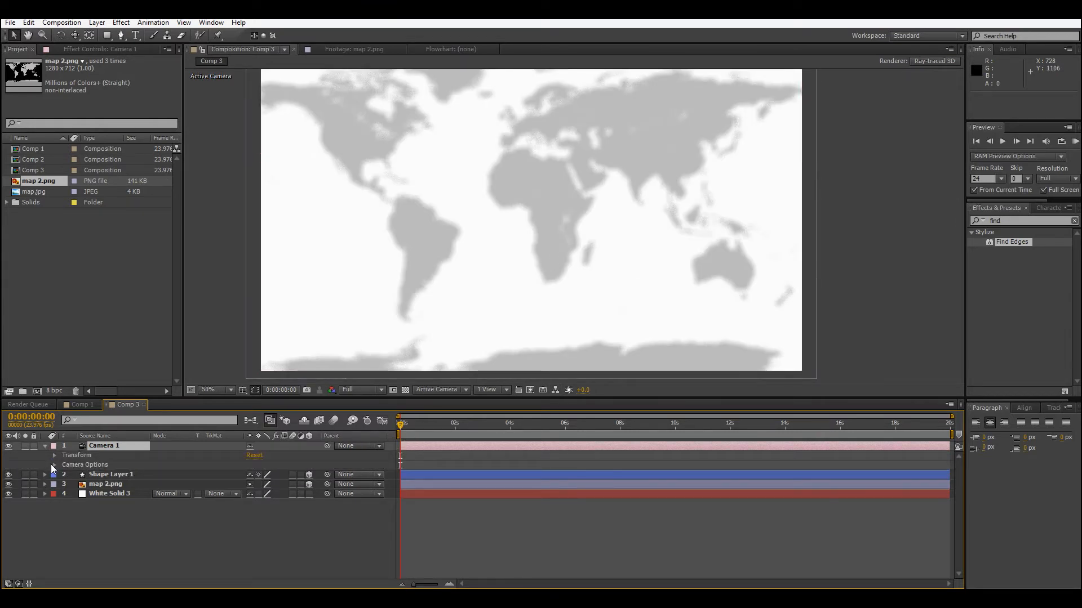
{"action": "left_click", "coordinate": [51, 464]}
{"action": "left_click", "coordinate": [54, 464]}
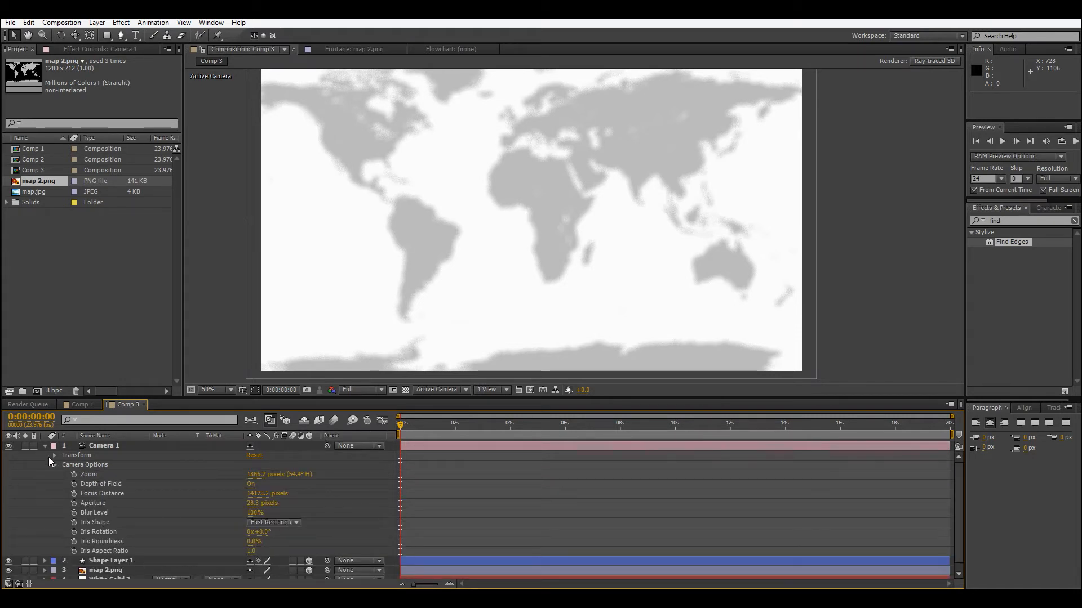
{"action": "left_click", "coordinate": [54, 456]}
{"action": "left_click", "coordinate": [113, 445]}
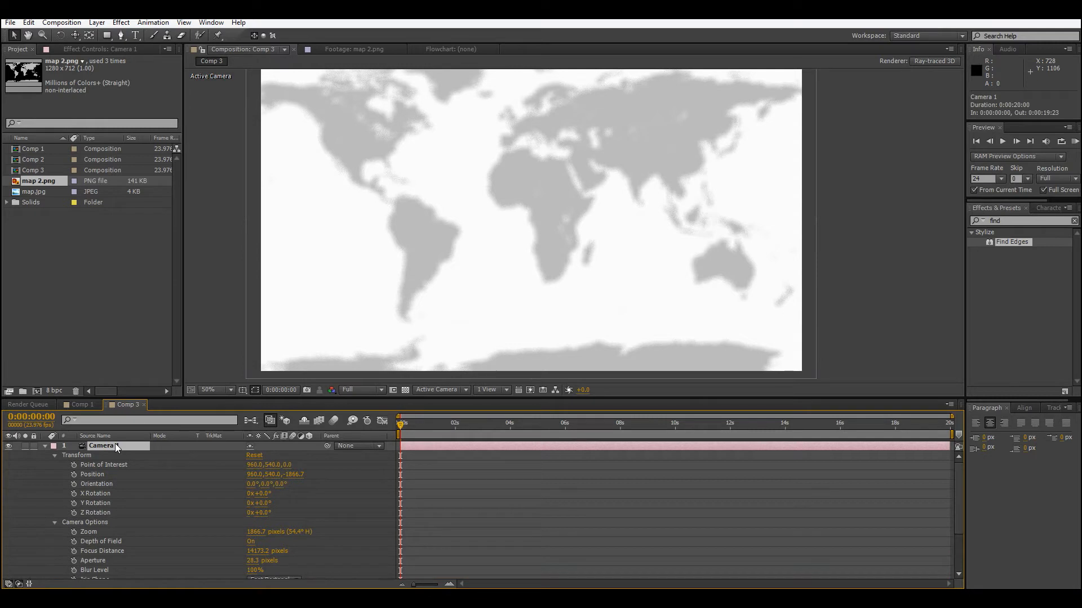
Step: Move the camera closer to the map and track it over the North Atlantic and Europe, at about 907, 183, -830
{"action": "key", "text": "c"}
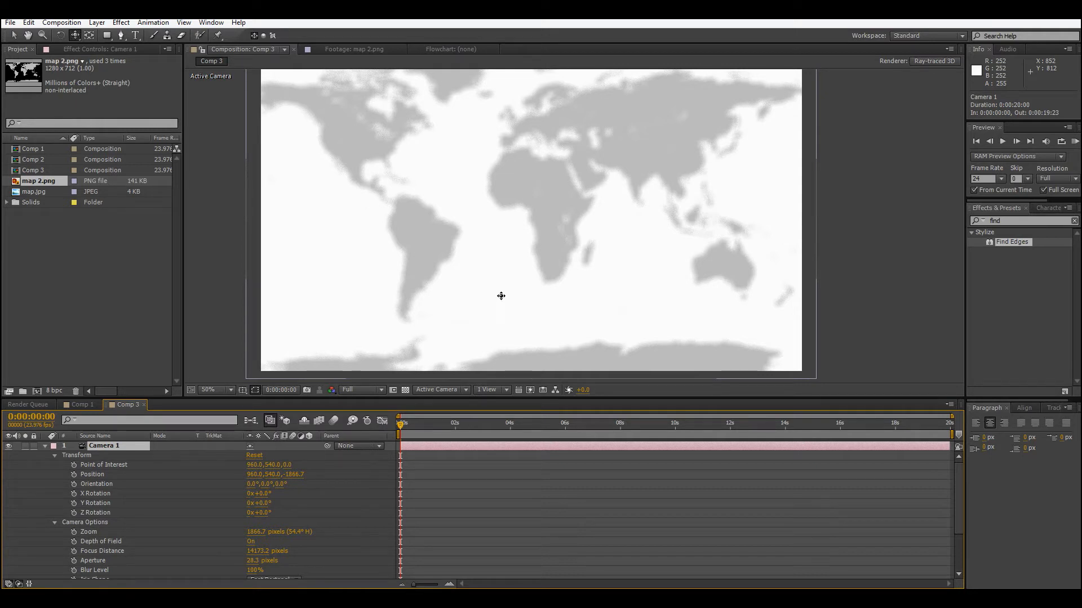
{"action": "left_click_drag", "start_coordinate": [485, 152], "coordinate": [481, 212]}
{"action": "left_click_drag", "start_coordinate": [480, 110], "coordinate": [454, 160]}
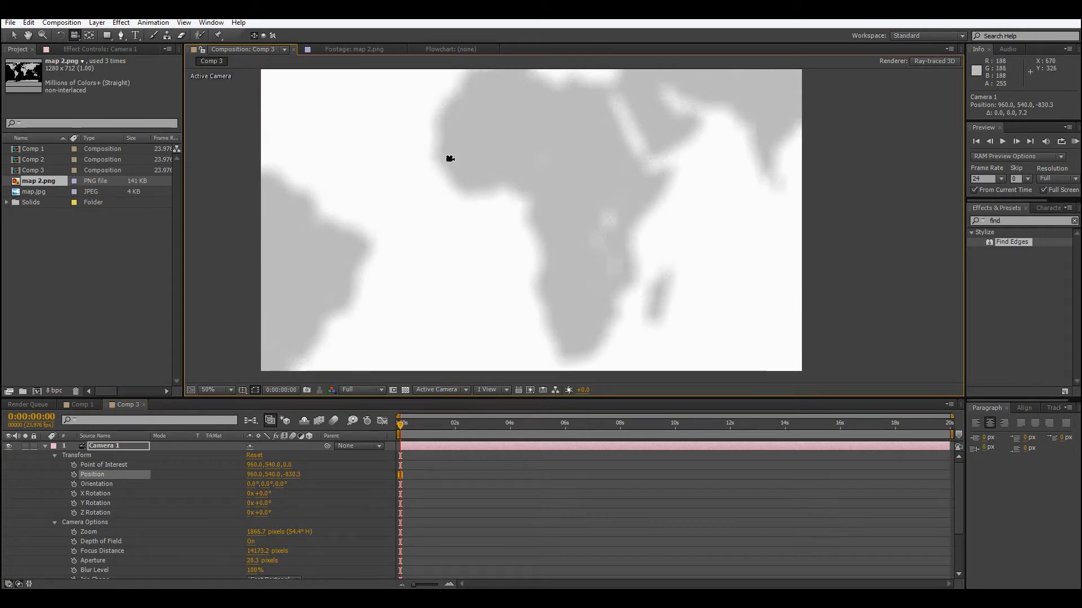
{"action": "key", "text": "c"}
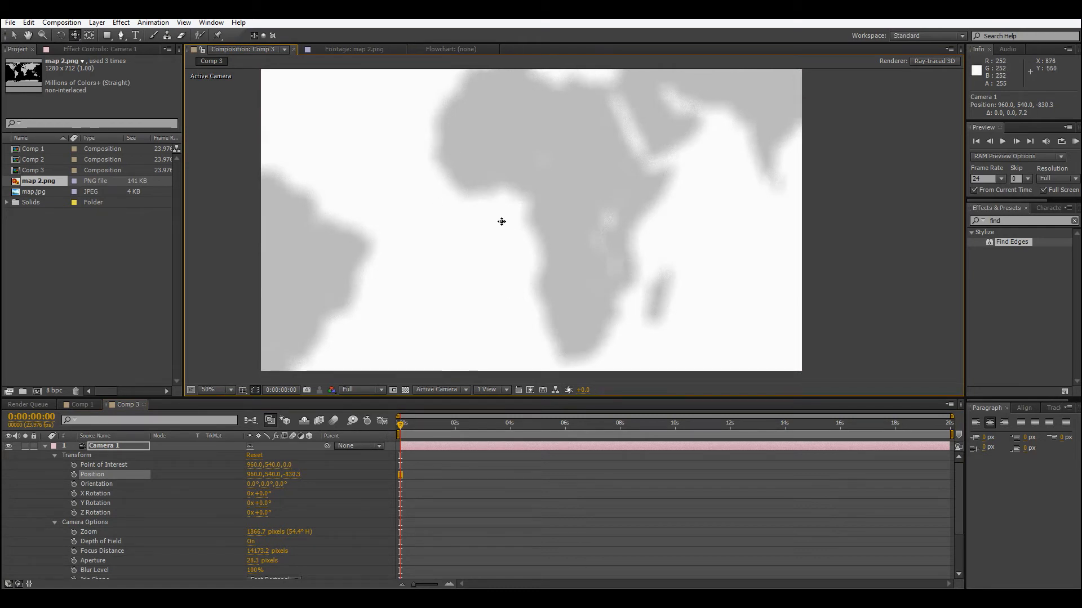
{"action": "left_click_drag", "start_coordinate": [471, 306], "coordinate": [453, 243]}
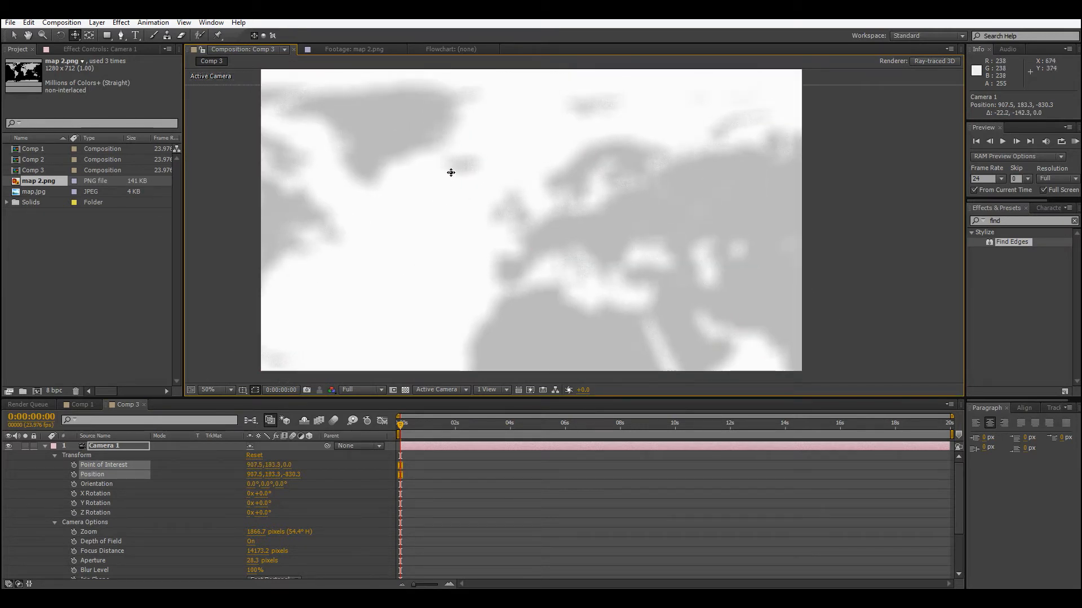
Step: At 0:00:00:21, push the camera in on the route line and orbit it to a tilted angle, at about 569, 5, -475
{"action": "left_click", "coordinate": [424, 428]}
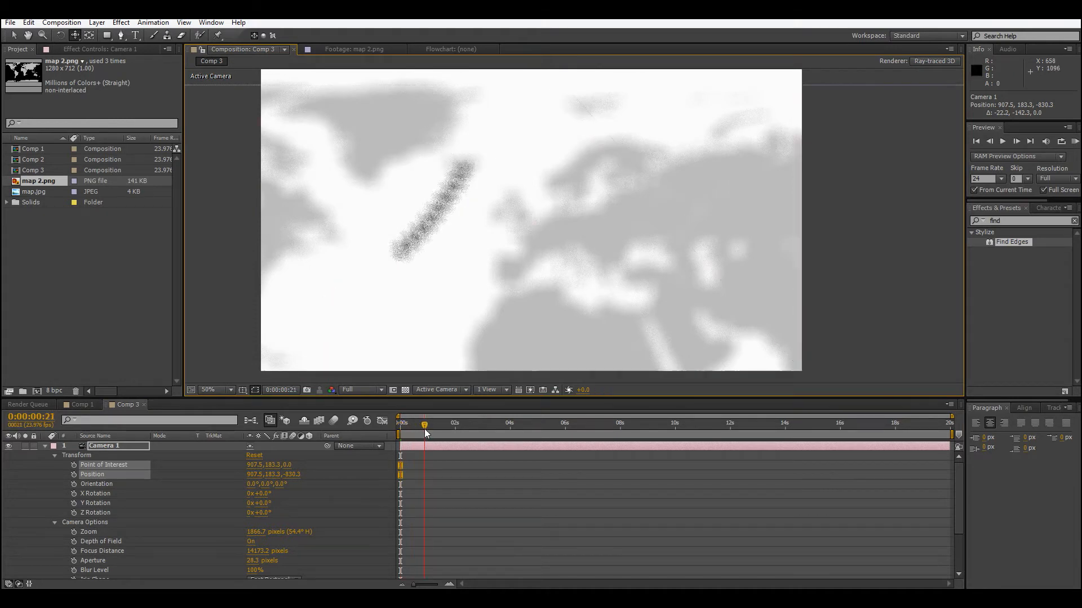
{"action": "key", "text": "c"}
{"action": "left_click_drag", "start_coordinate": [466, 154], "coordinate": [478, 123]}
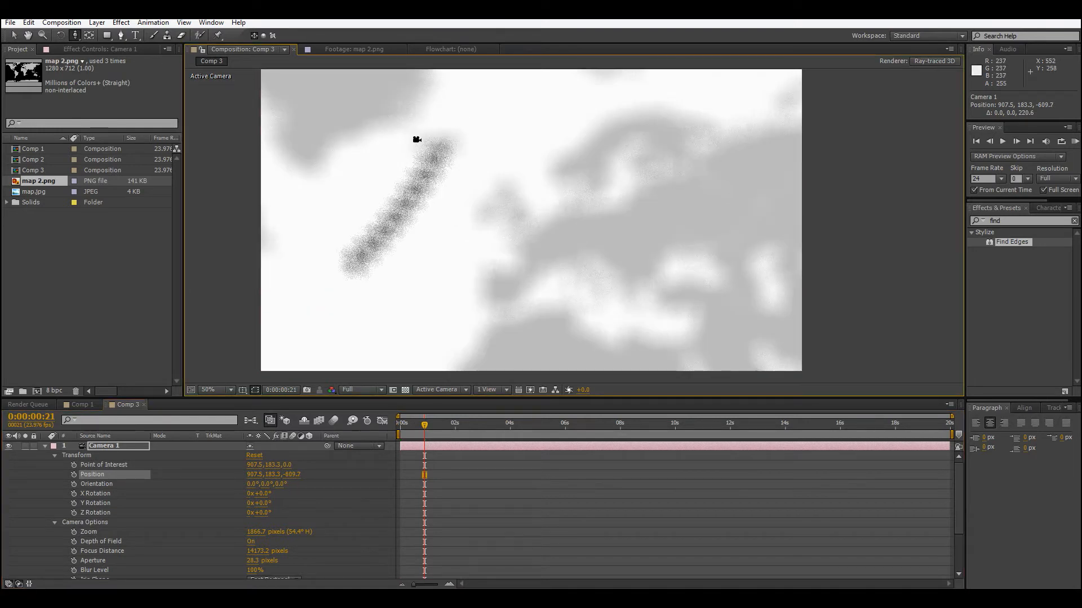
{"action": "left_click_drag", "start_coordinate": [415, 146], "coordinate": [457, 159]}
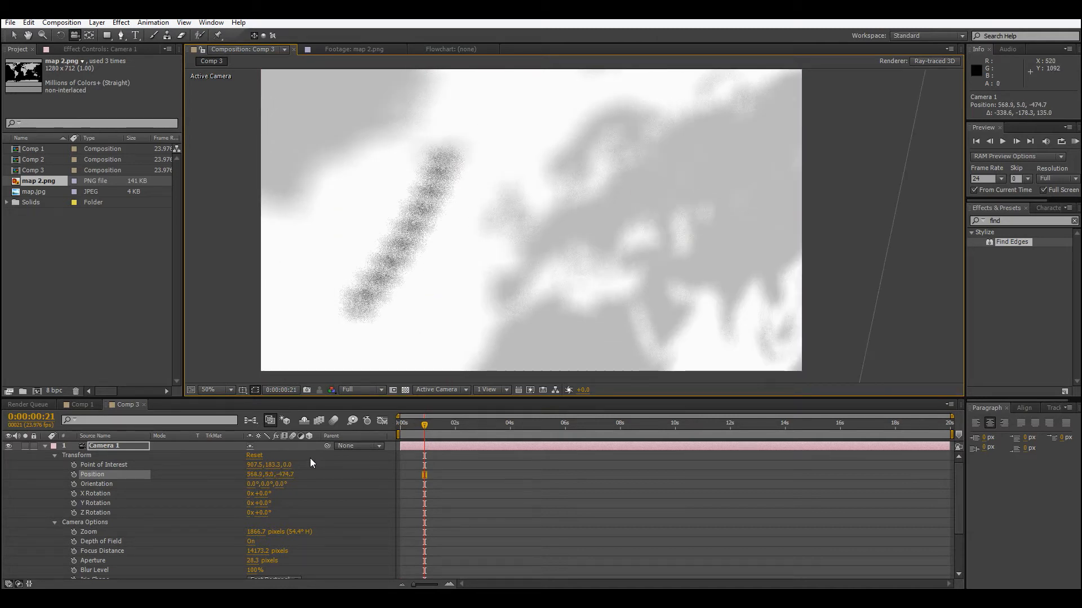
Step: Keyframe the camera's Focus Distance at the first frame, lower it to about 13135 pixels, and reduce Zoom to about 1853 pixels
{"action": "left_click_drag", "start_coordinate": [426, 427], "coordinate": [379, 434]}
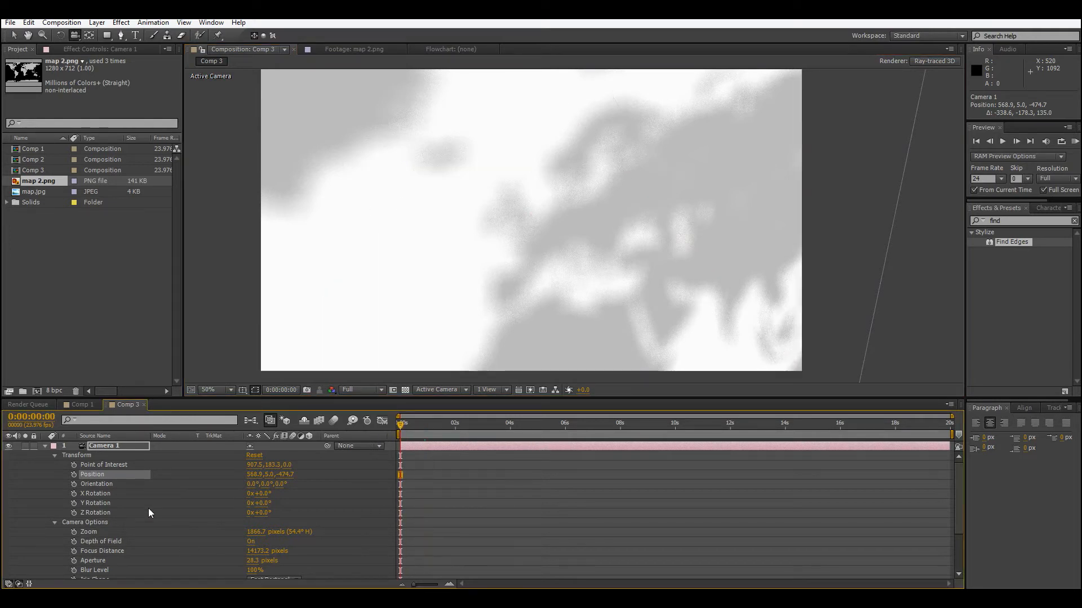
{"action": "scroll", "coordinate": [136, 524], "scroll_direction": "down", "scroll_amount": 1}
{"action": "left_click", "coordinate": [73, 523]}
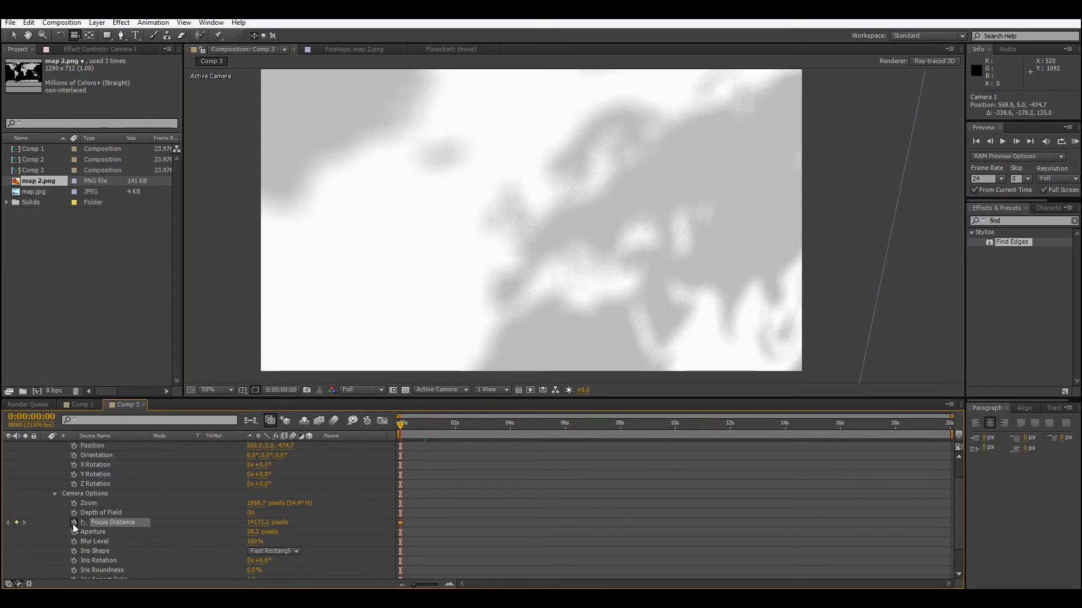
{"action": "left_click_drag", "start_coordinate": [265, 526], "coordinate": [2, 581]}
{"action": "left_click_drag", "start_coordinate": [272, 505], "coordinate": [256, 505]}
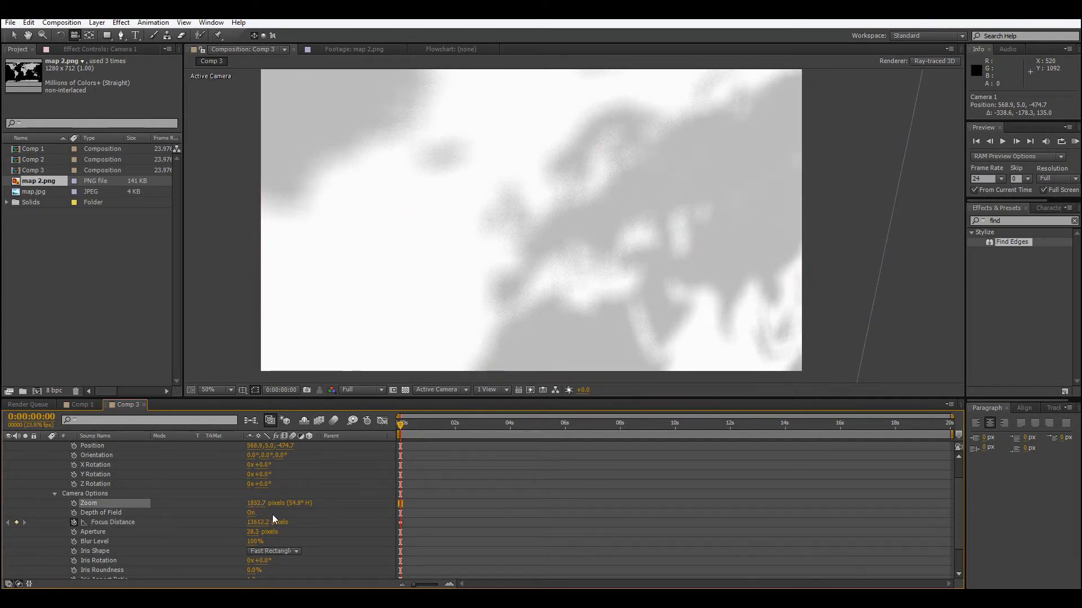
{"action": "left_click_drag", "start_coordinate": [257, 522], "coordinate": [3, 531]}
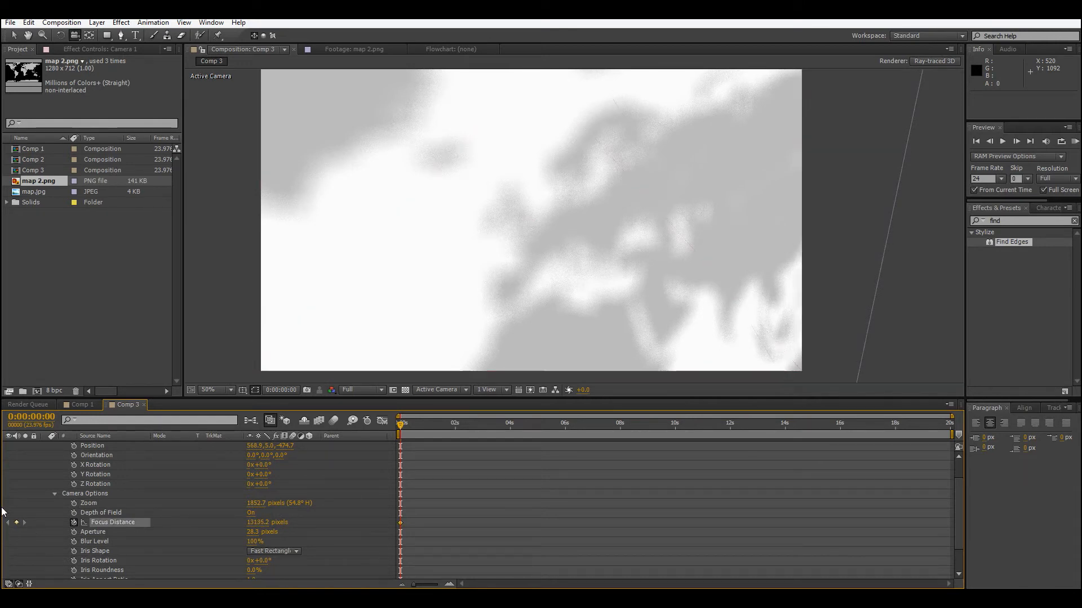
Step: Set the camera's Focus Distance at the first frame to 500 pixels
{"action": "left_click", "coordinate": [255, 524]}
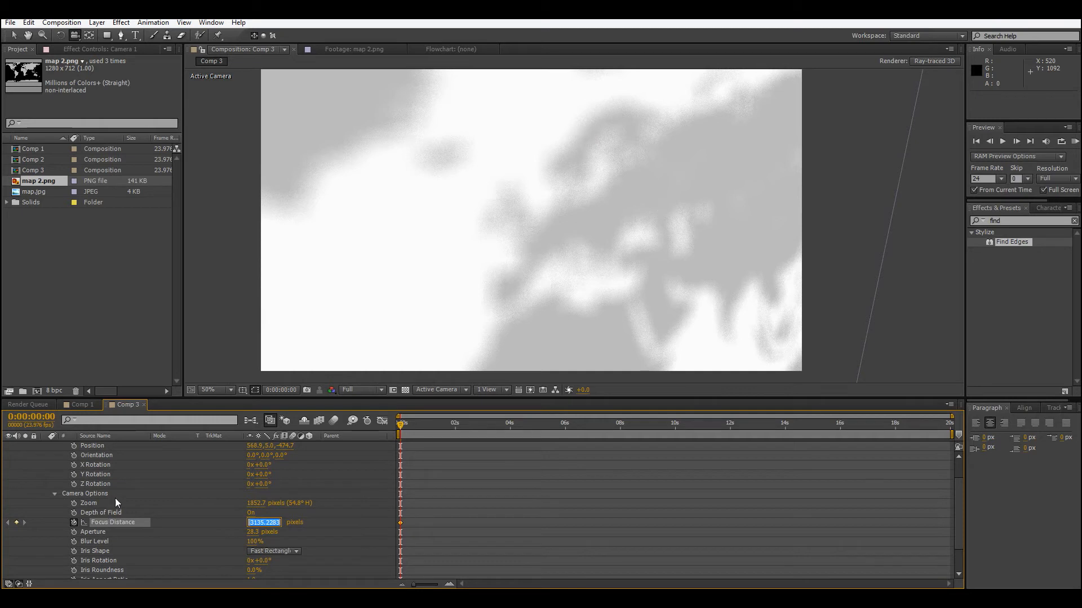
{"action": "type", "text": "500"}
{"action": "key", "text": "Return"}
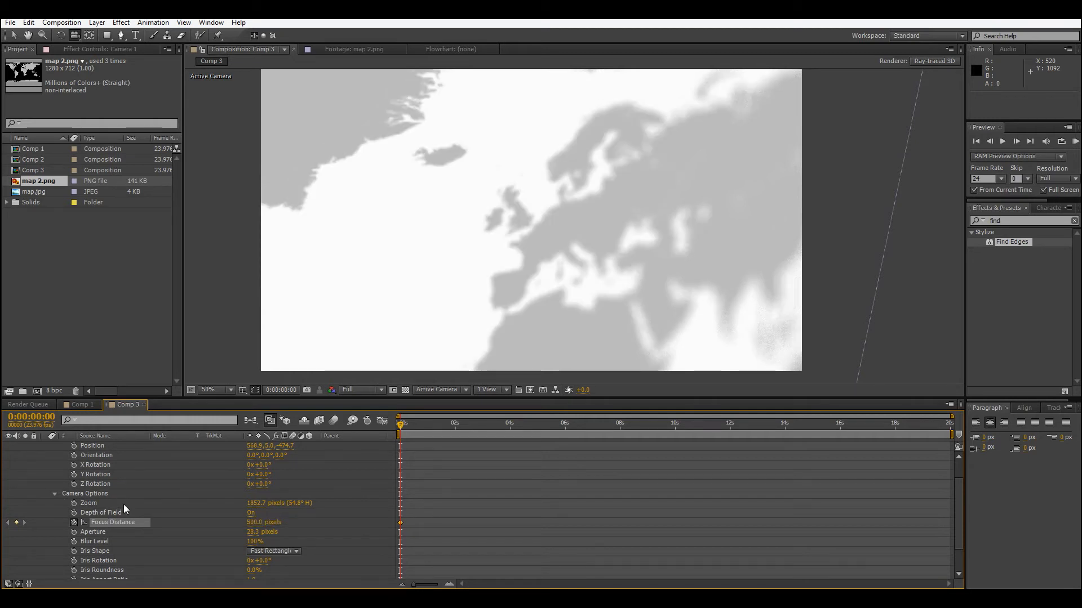
{"action": "scroll", "coordinate": [486, 236], "scroll_direction": "up", "scroll_amount": 2}
{"action": "scroll", "coordinate": [481, 240], "scroll_direction": "down", "scroll_amount": 2}
Step: Fine-tune the Focus Distance to about 504 pixels, and keyframe all the camera's Transform properties at the first frame
{"action": "mouse_move", "coordinate": [252, 524]}
{"action": "left_mouse_down"}
{"action": "mouse_move", "coordinate": [262, 524]}
{"action": "mouse_move", "coordinate": [235, 525]}
{"action": "mouse_move", "coordinate": [252, 523]}
{"action": "left_mouse_up"}
{"action": "scroll", "coordinate": [290, 486], "scroll_direction": "up", "scroll_amount": 1}
{"action": "left_click_drag", "start_coordinate": [75, 466], "coordinate": [73, 514]}
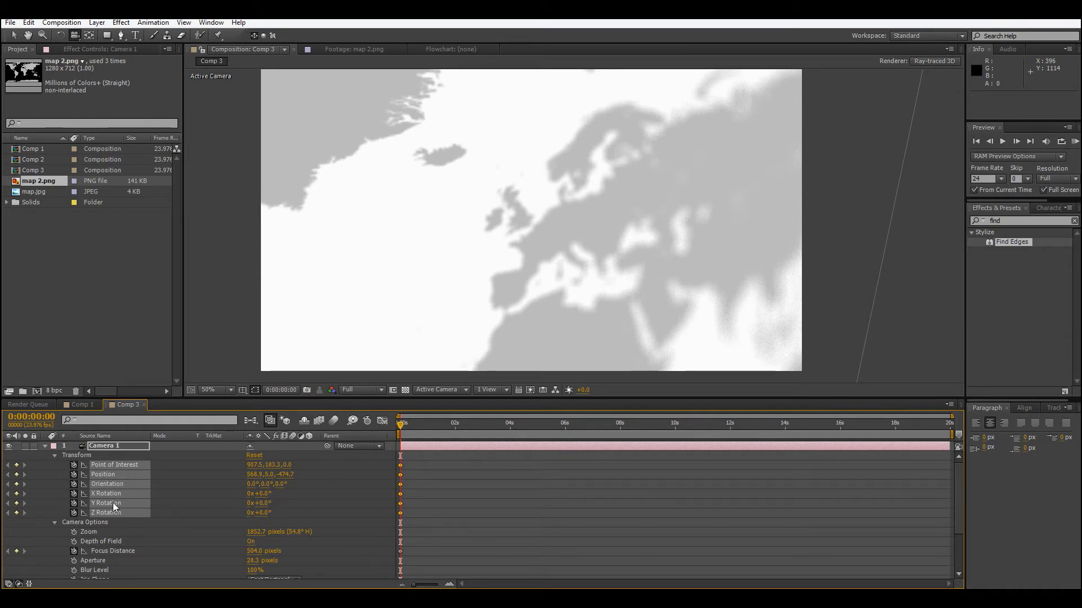
Step: At 0:00:03:22, track and orbit the camera to view the route leaving North America, keyframing its Position at about 747, 103, -234
{"action": "left_click_drag", "start_coordinate": [407, 427], "coordinate": [507, 430]}
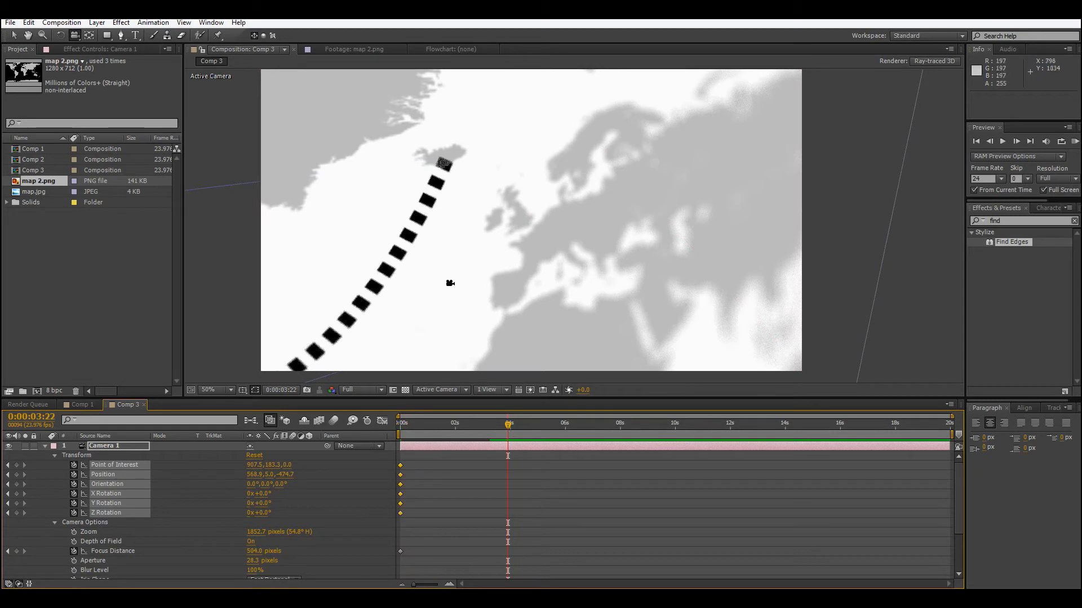
{"action": "left_click_drag", "start_coordinate": [514, 200], "coordinate": [536, 227]}
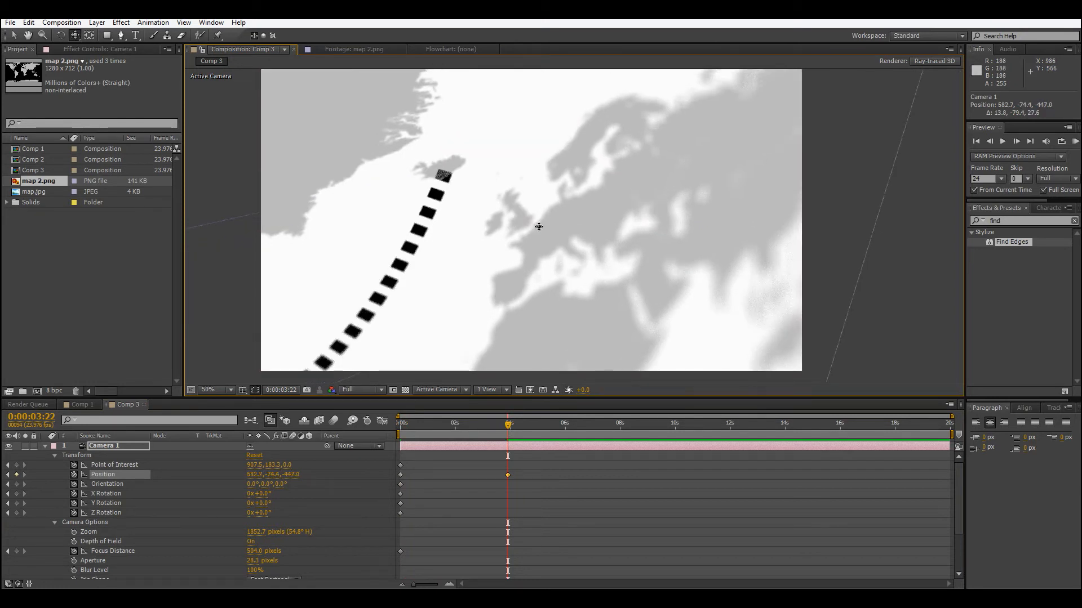
{"action": "left_click_drag", "start_coordinate": [339, 261], "coordinate": [487, 110]}
{"action": "left_click_drag", "start_coordinate": [377, 282], "coordinate": [450, 295]}
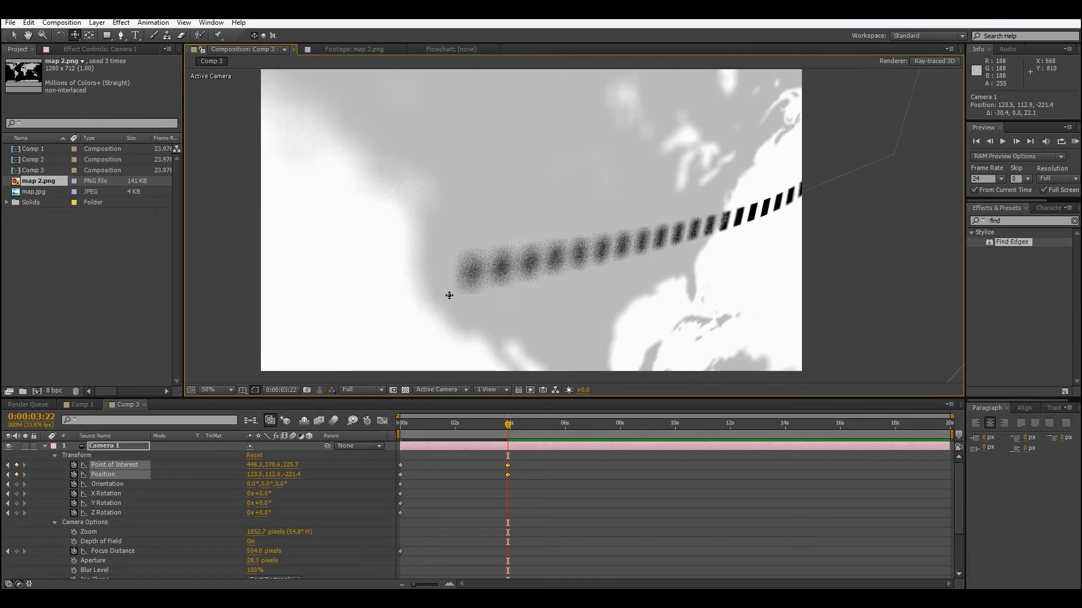
{"action": "key", "text": "c"}
{"action": "left_click_drag", "start_coordinate": [626, 247], "coordinate": [536, 254]}
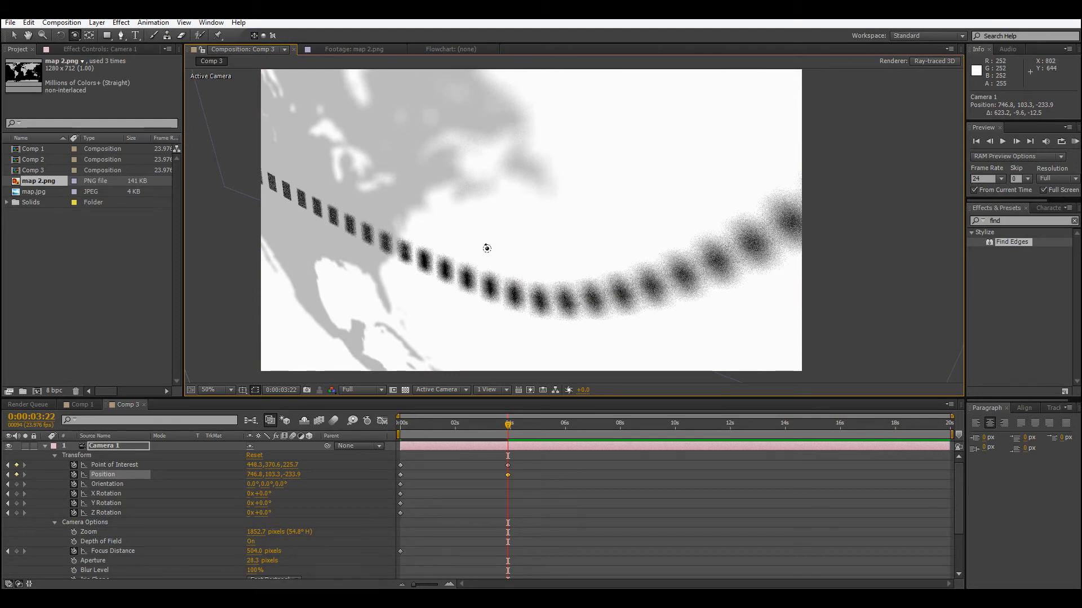
Step: Move the second Point of Interest and Position keyframes to 0:00:02:14, and reframe the camera over western North America at 0:00:04:00, Position about 95, 32, -342
{"action": "left_click_drag", "start_coordinate": [505, 428], "coordinate": [473, 465]}
{"action": "left_click_drag", "start_coordinate": [456, 421], "coordinate": [511, 436]}
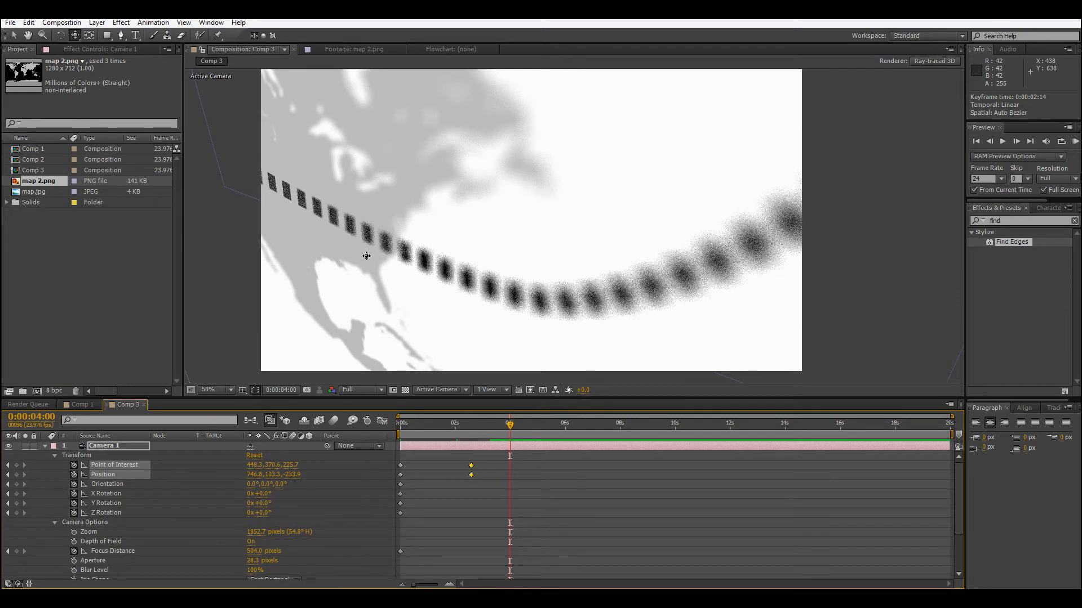
{"action": "left_click_drag", "start_coordinate": [366, 256], "coordinate": [362, 229]}
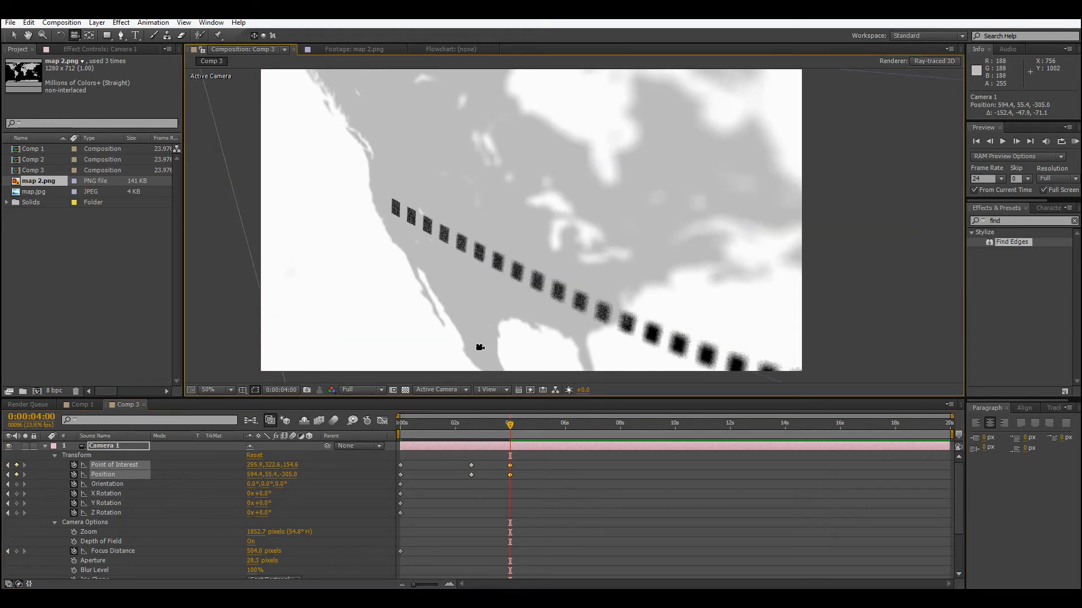
{"action": "left_click_drag", "start_coordinate": [408, 256], "coordinate": [459, 258]}
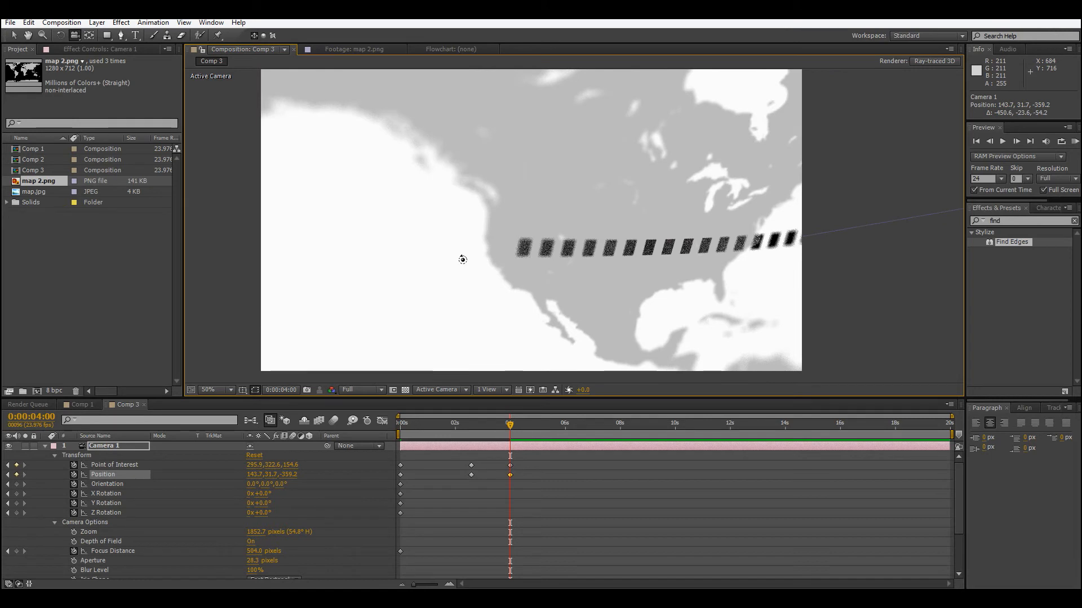
{"action": "left_click_drag", "start_coordinate": [467, 259], "coordinate": [465, 259]}
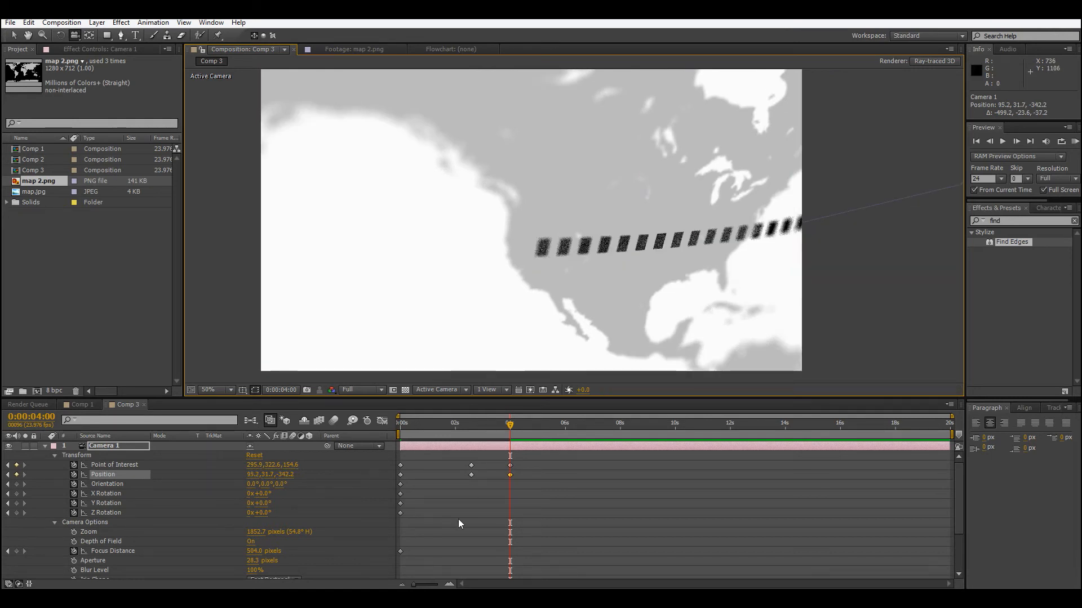
Step: Lower the camera's Focus Distance at 0:00:04:00 to about 432 pixels so the focus falls on the westernmost dashes of the route
{"action": "scroll", "coordinate": [458, 519], "scroll_direction": "down", "scroll_amount": 2}
{"action": "mouse_move", "coordinate": [260, 494]}
{"action": "left_mouse_down"}
{"action": "mouse_move", "coordinate": [275, 493]}
{"action": "mouse_move", "coordinate": [218, 500]}
{"action": "mouse_move", "coordinate": [241, 497]}
{"action": "left_mouse_up"}
{"action": "key", "text": "period"}
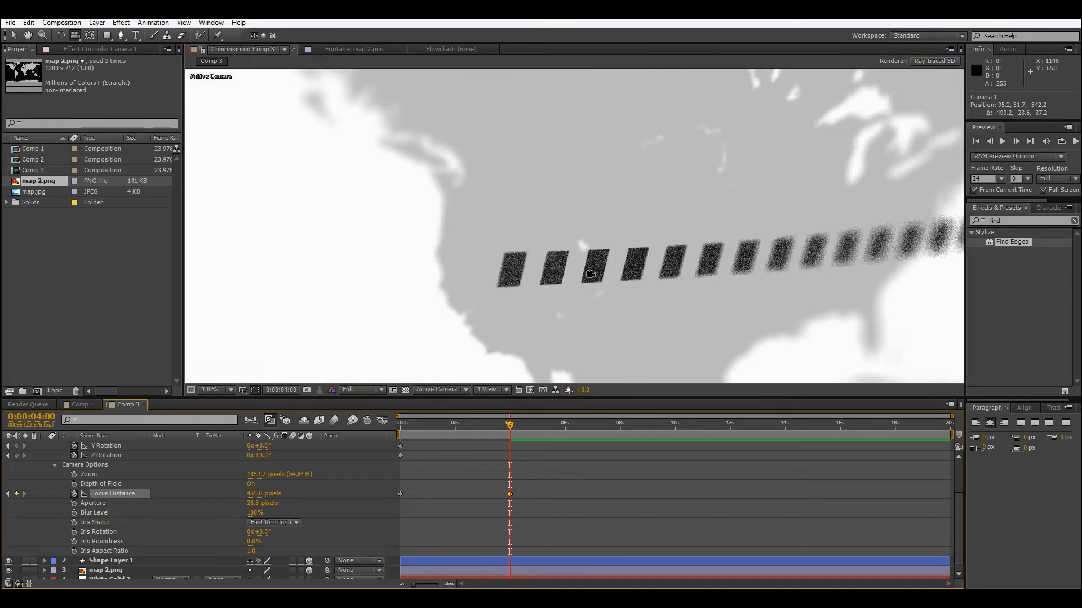
{"action": "key", "text": "period"}
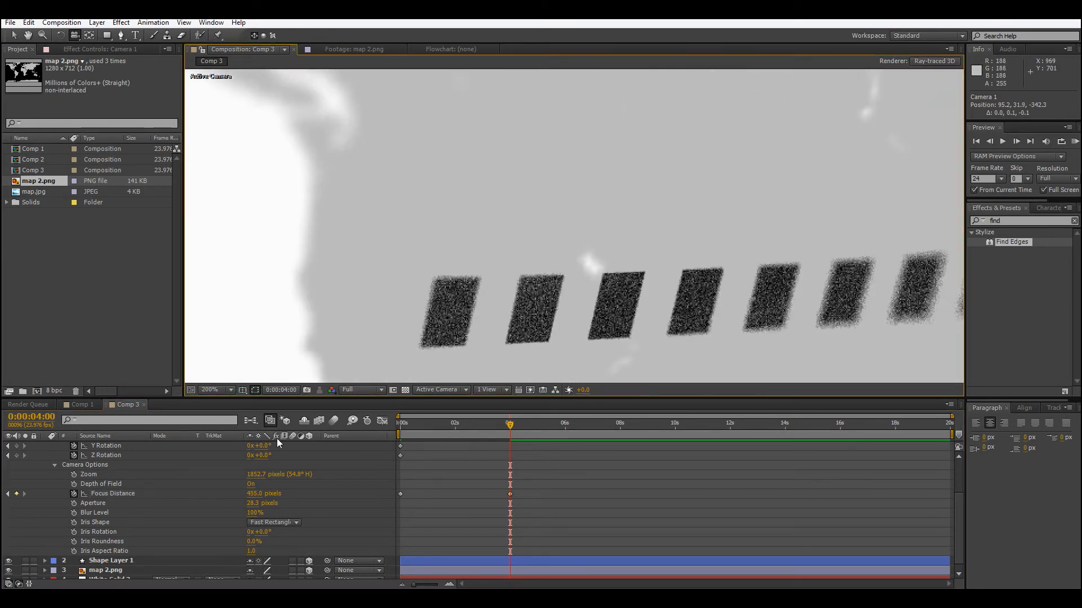
{"action": "left_click_drag", "start_coordinate": [257, 500], "coordinate": [225, 488]}
{"action": "left_click_drag", "start_coordinate": [225, 488], "coordinate": [236, 488]}
{"action": "scroll", "coordinate": [400, 288], "scroll_direction": "down", "scroll_amount": 4}
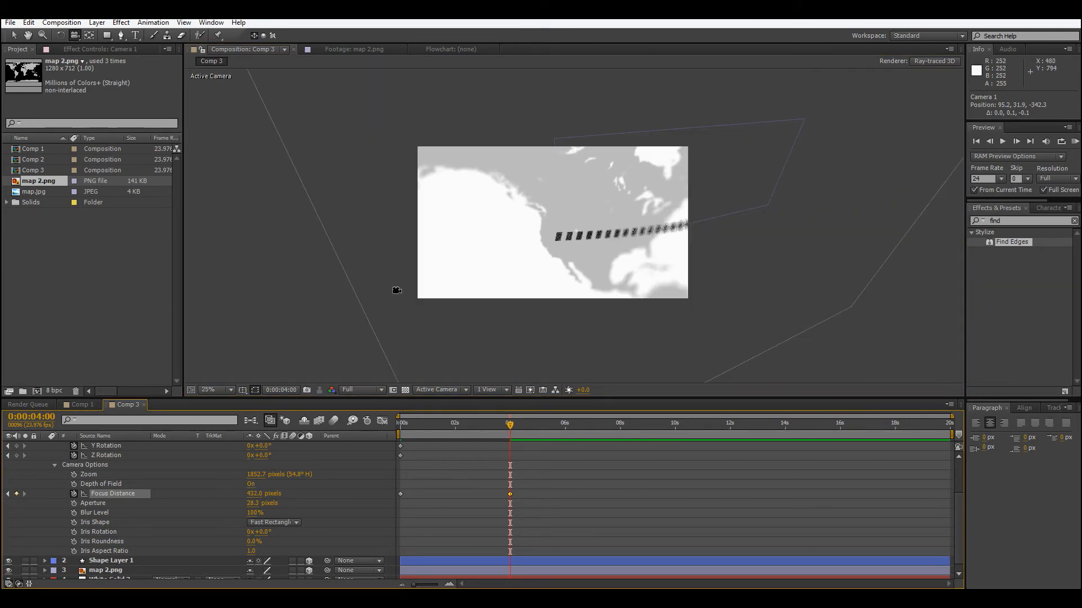
{"action": "scroll", "coordinate": [396, 292], "scroll_direction": "up", "scroll_amount": 2}
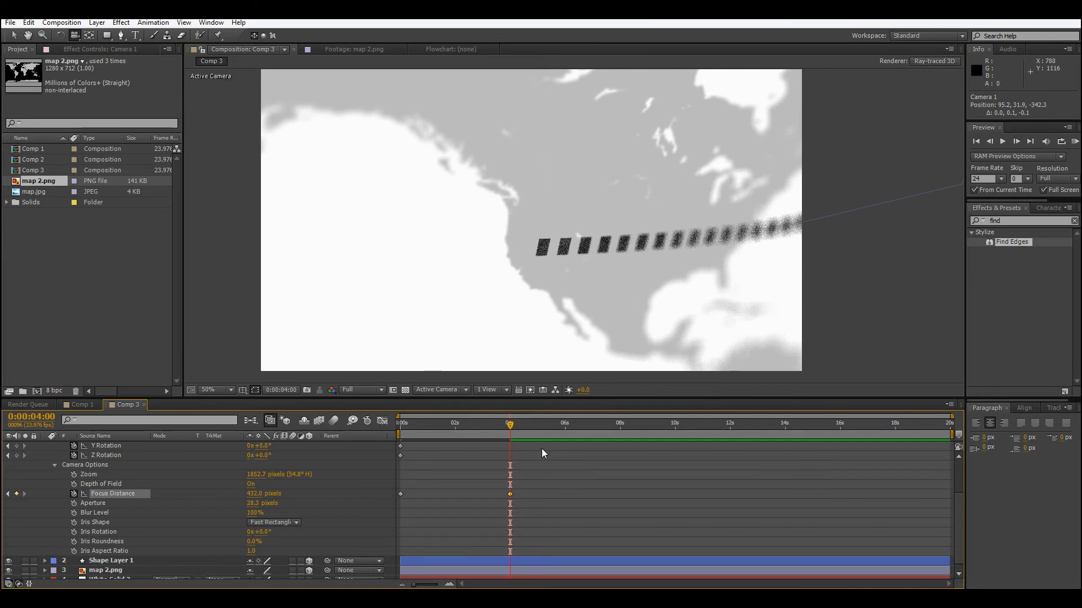
Step: Reduce the composition view's resolution to Quarter and play the camera animation from the first frame
{"action": "left_click", "coordinate": [460, 425]}
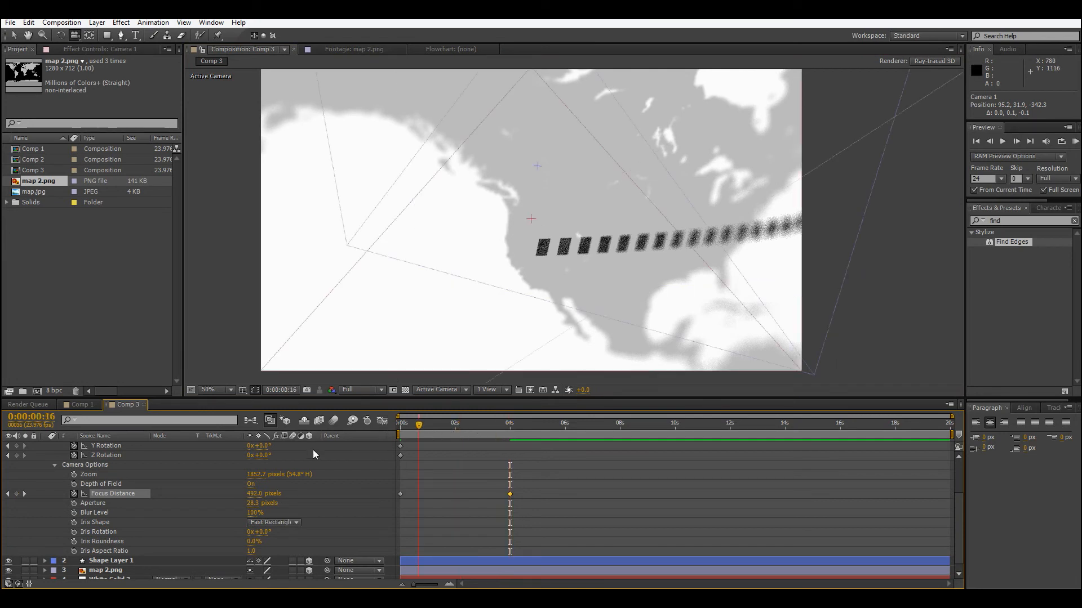
{"action": "key", "text": "Home"}
{"action": "left_click", "coordinate": [361, 390]}
{"action": "left_click", "coordinate": [372, 458]}
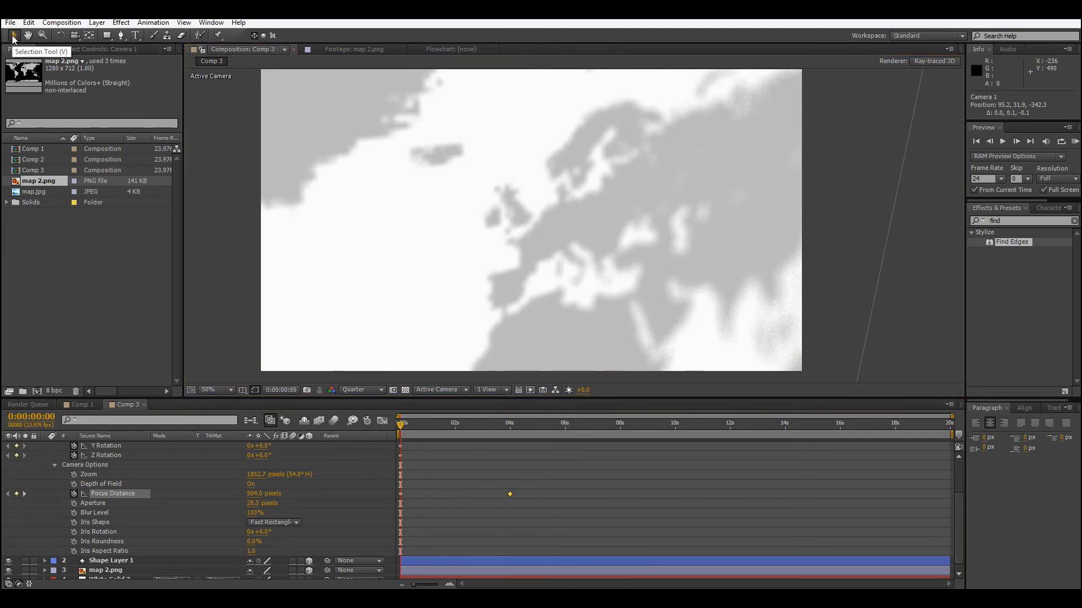
{"action": "key", "text": "space"}
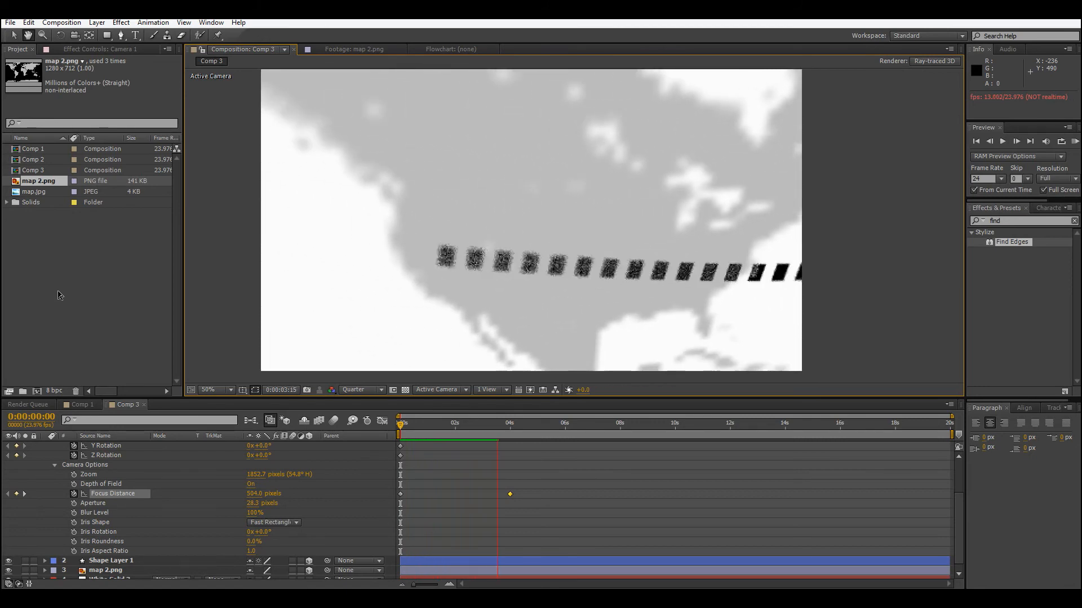
{"action": "key", "text": "space"}
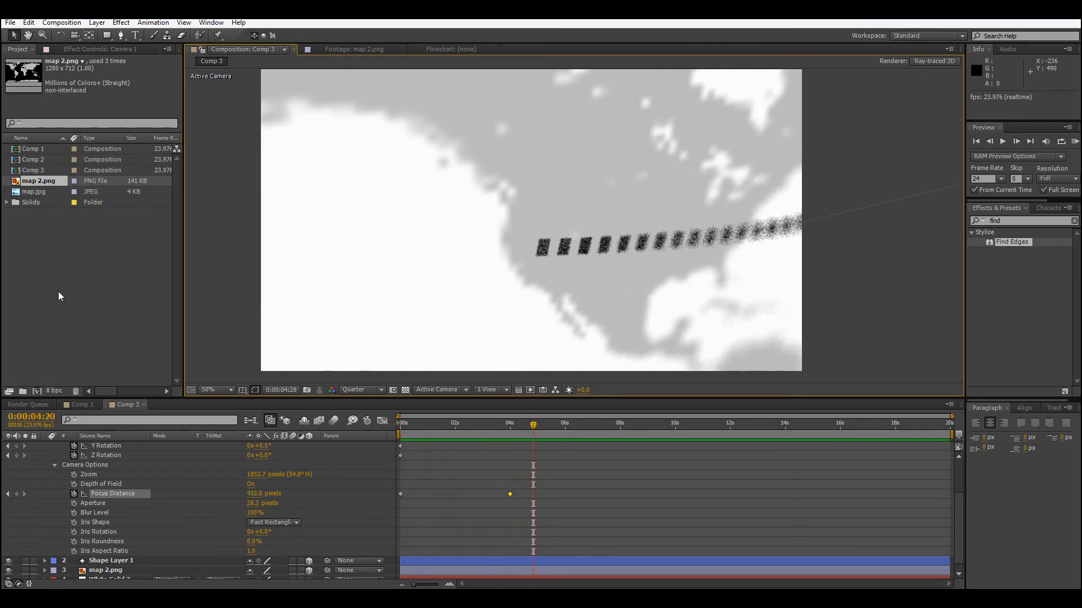
Step: End the work area at 0:00:04:20 and preview the shortened range
{"action": "key", "text": "n"}
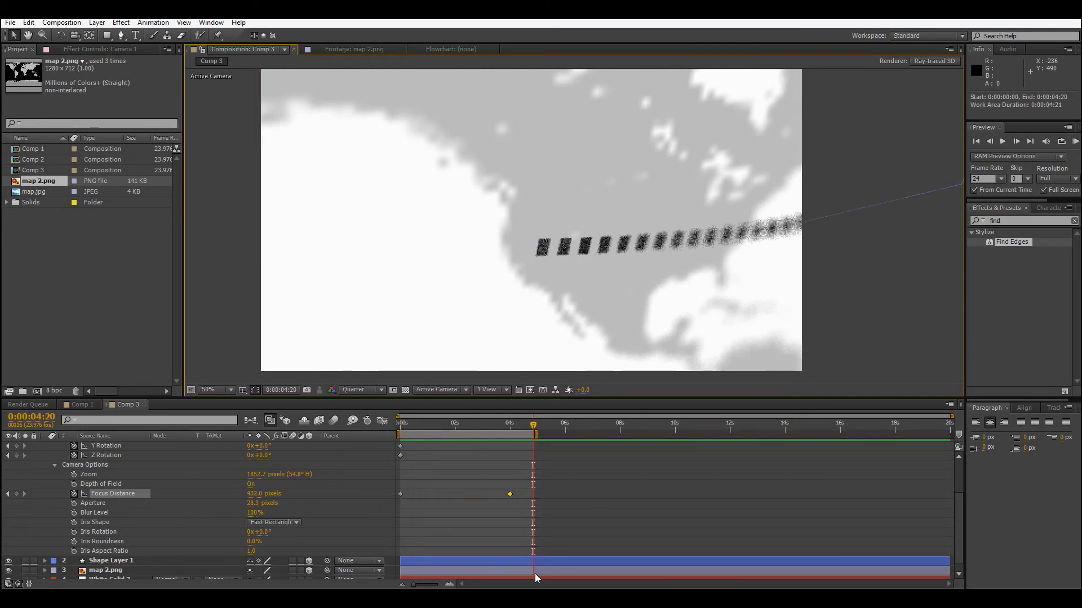
{"action": "key", "text": "space"}
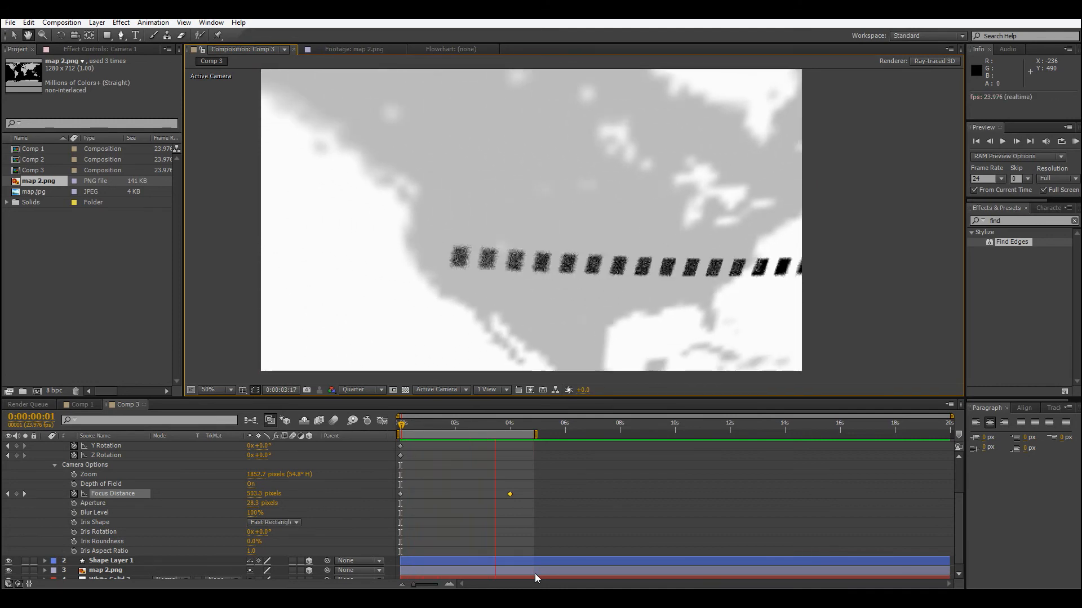
{"action": "key", "text": "space"}
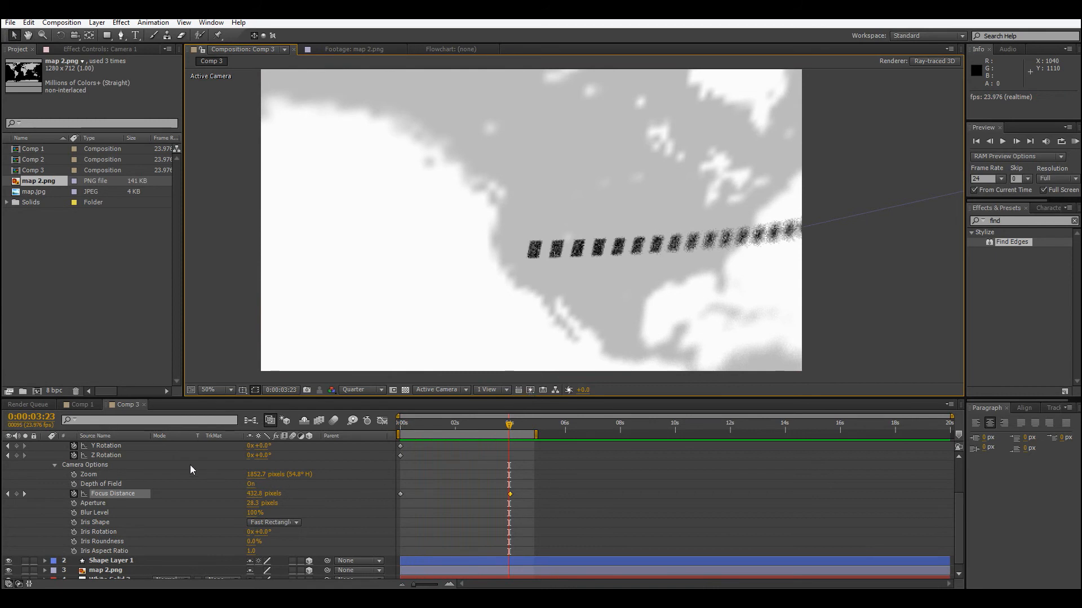
Step: Shift the camera's middle keyframes earlier to about 1.7 seconds and its last keyframes, including Focus Distance, to about 3.7 seconds
{"action": "key", "text": "grave"}
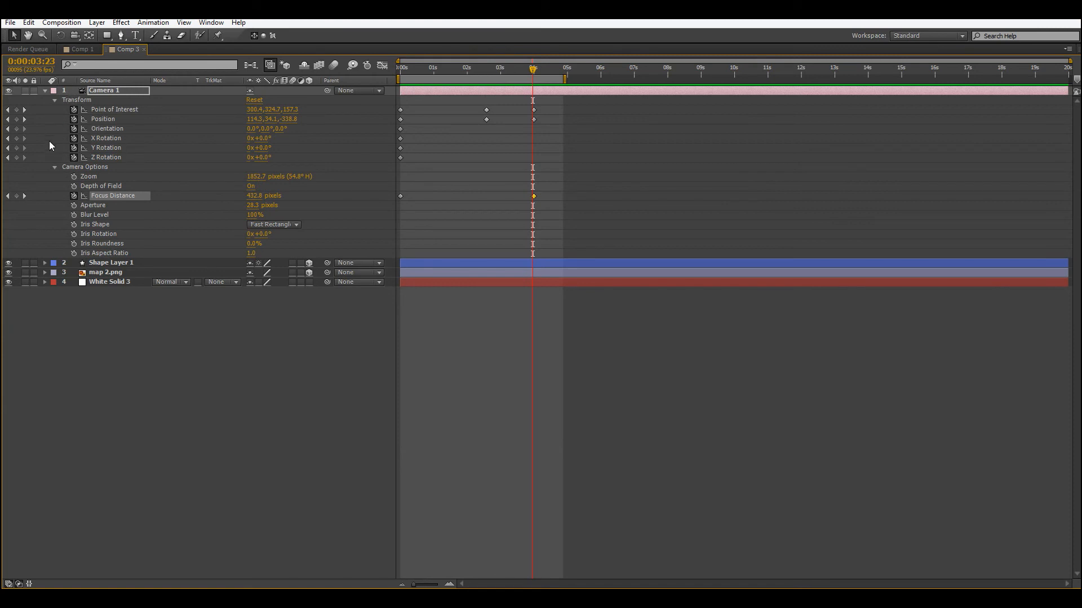
{"action": "left_click_drag", "start_coordinate": [479, 102], "coordinate": [457, 111]}
{"action": "left_click_drag", "start_coordinate": [527, 105], "coordinate": [524, 199]}
{"action": "left_click", "coordinate": [539, 225]}
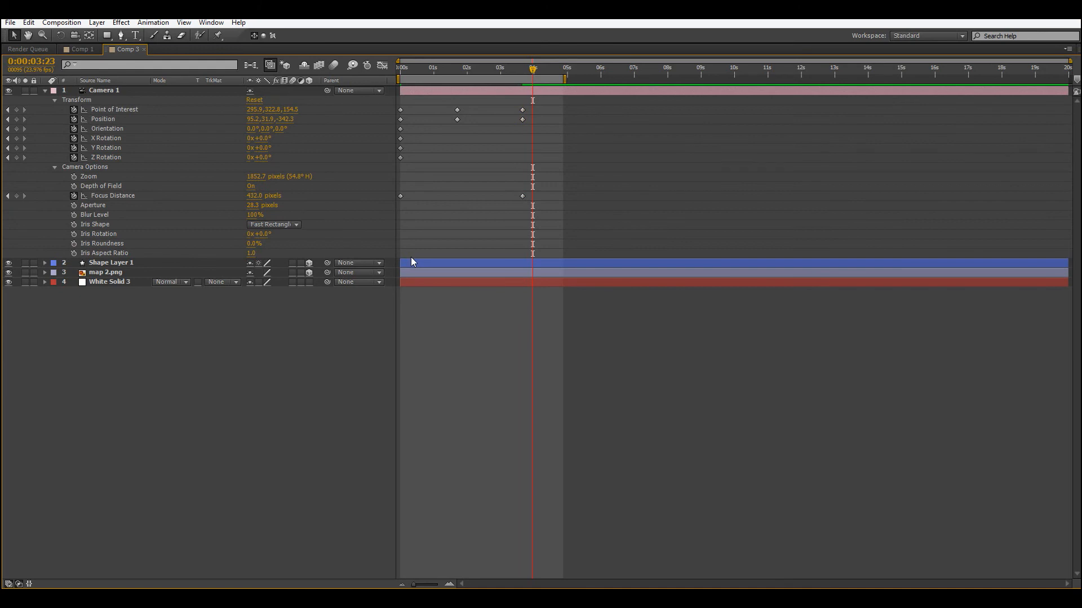
{"action": "key", "text": "grave"}
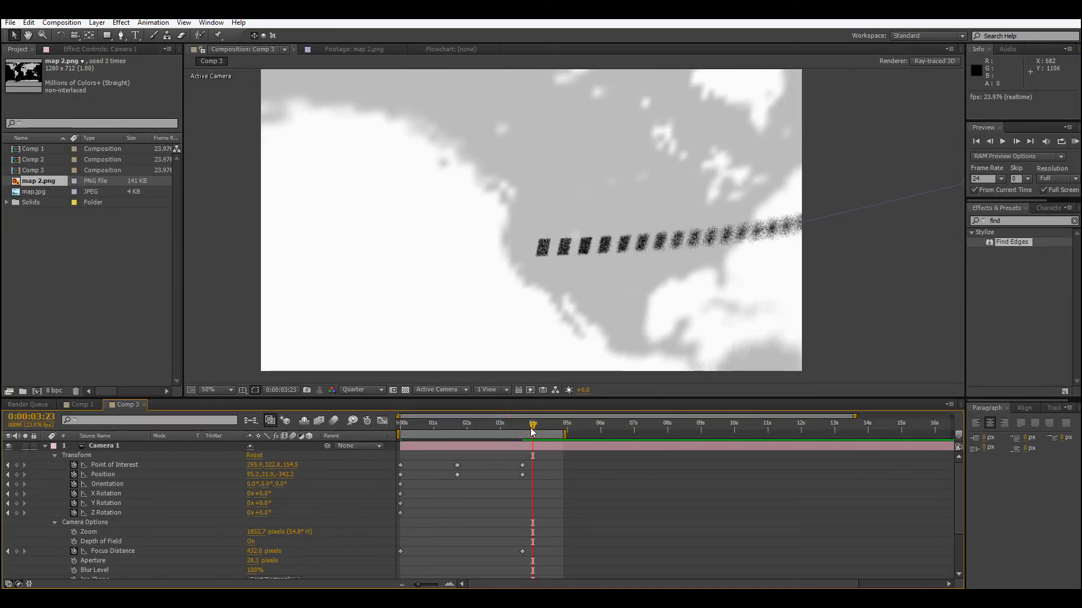
Step: Preview the retimed camera move from the first frame, and move the last Focus Distance keyframe earlier to about 3 seconds
{"action": "key", "text": "Home"}
{"action": "key", "text": "KP_0"}
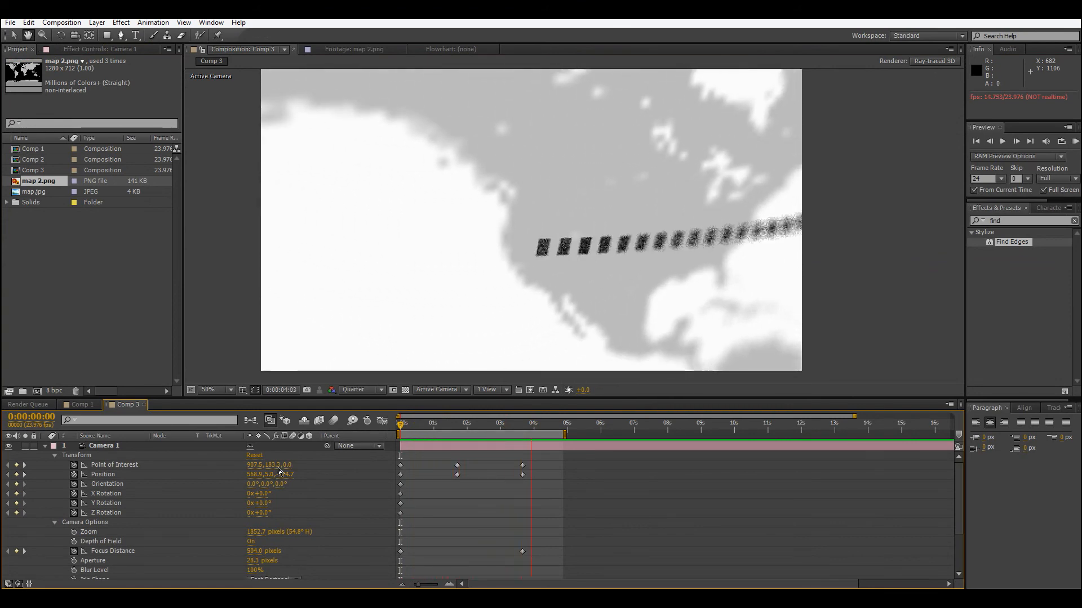
{"action": "key", "text": "space"}
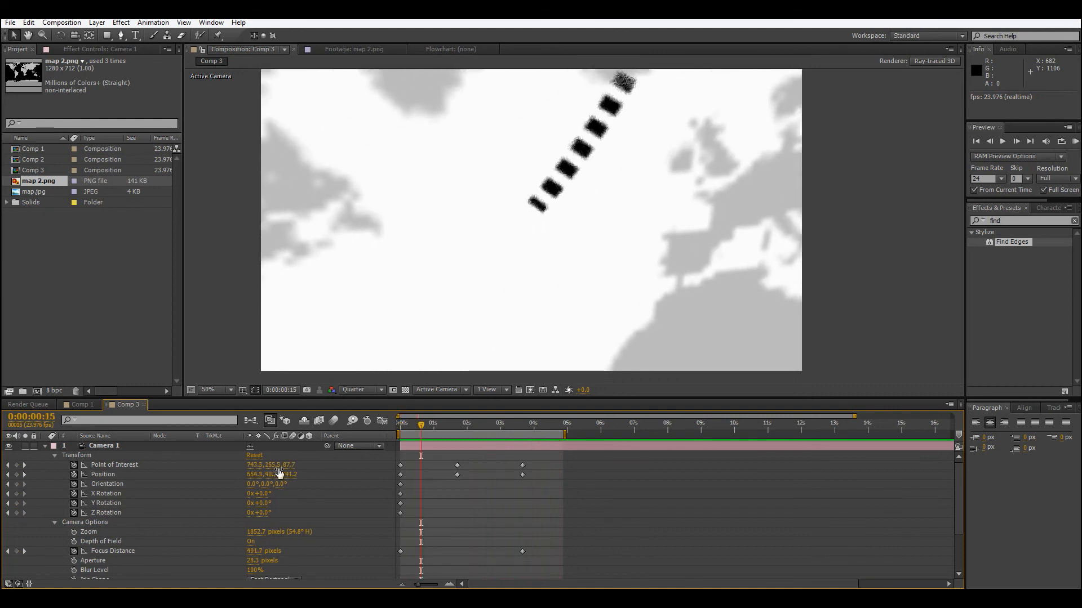
{"action": "left_click_drag", "start_coordinate": [522, 552], "coordinate": [503, 552]}
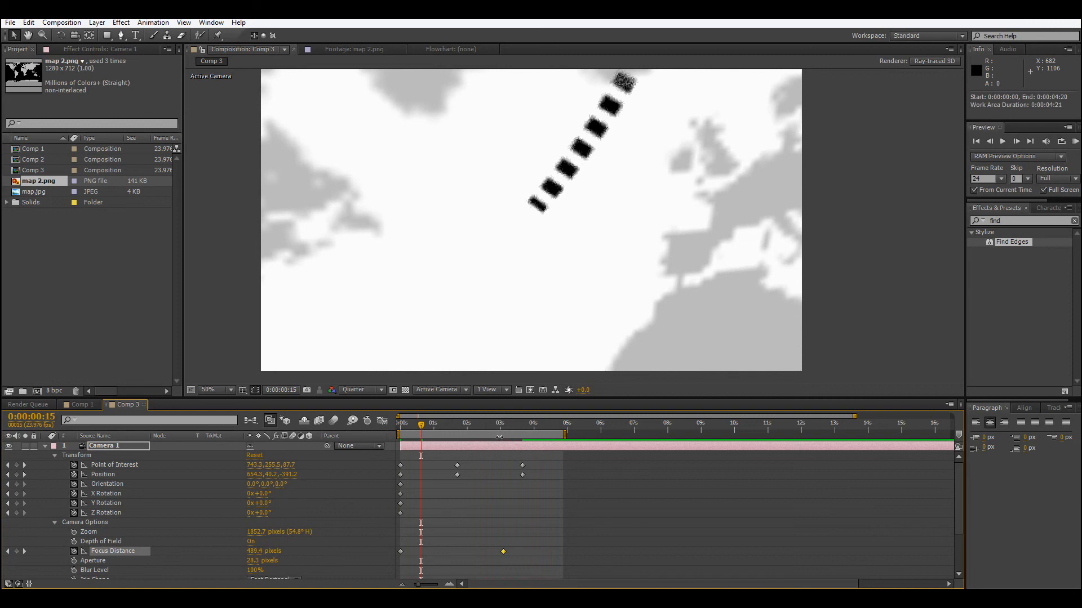
Step: Apply Easy Ease to the camera's middle Point of Interest and Position keyframes
{"action": "left_click_drag", "start_coordinate": [508, 423], "coordinate": [458, 433]}
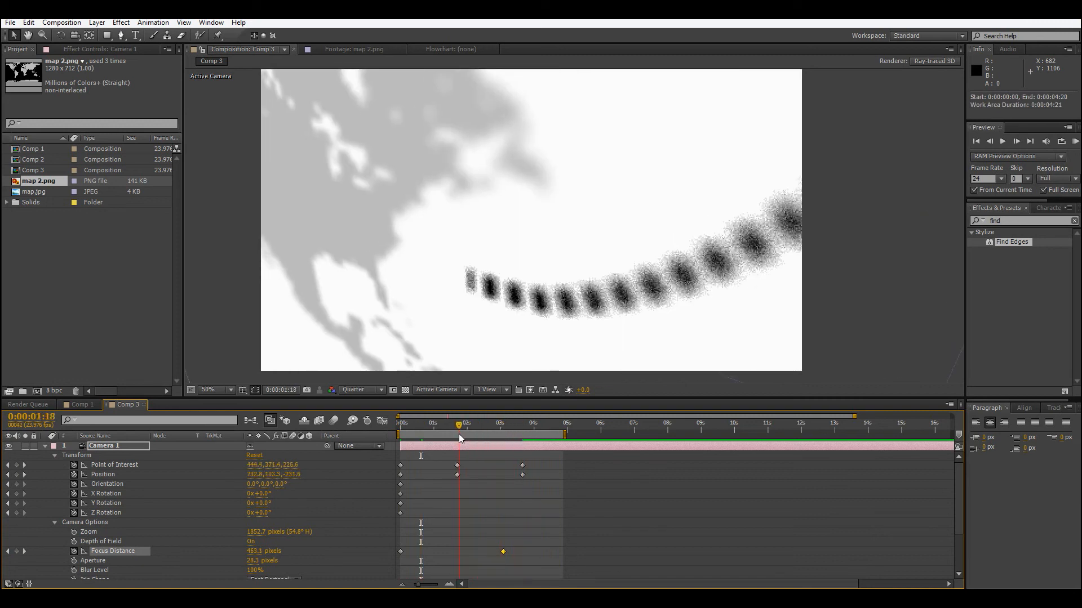
{"action": "left_click_drag", "start_coordinate": [469, 484], "coordinate": [431, 458]}
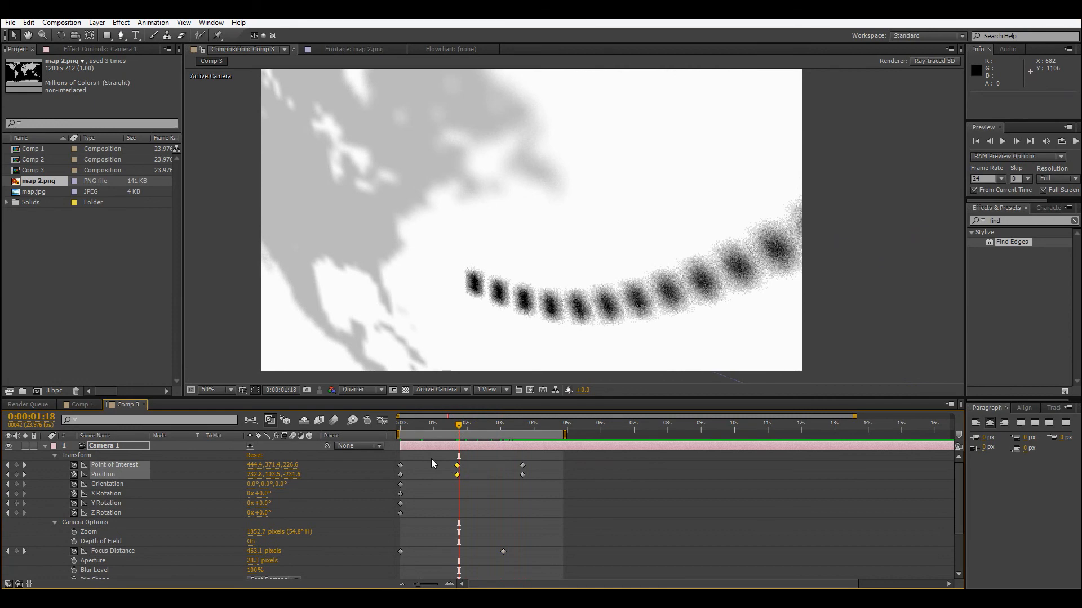
{"action": "key", "text": "F9"}
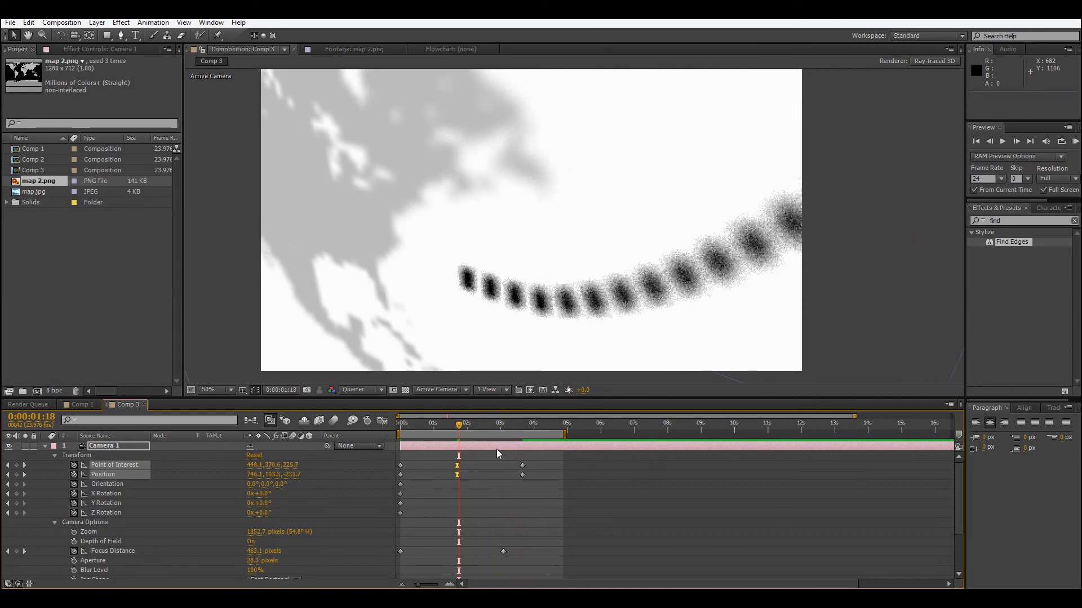
Step: Review the eased camera move by scrubbing the timeline and playing it from the start
{"action": "left_click_drag", "start_coordinate": [464, 425], "coordinate": [526, 489]}
{"action": "key", "text": "Home"}
{"action": "key", "text": "space"}
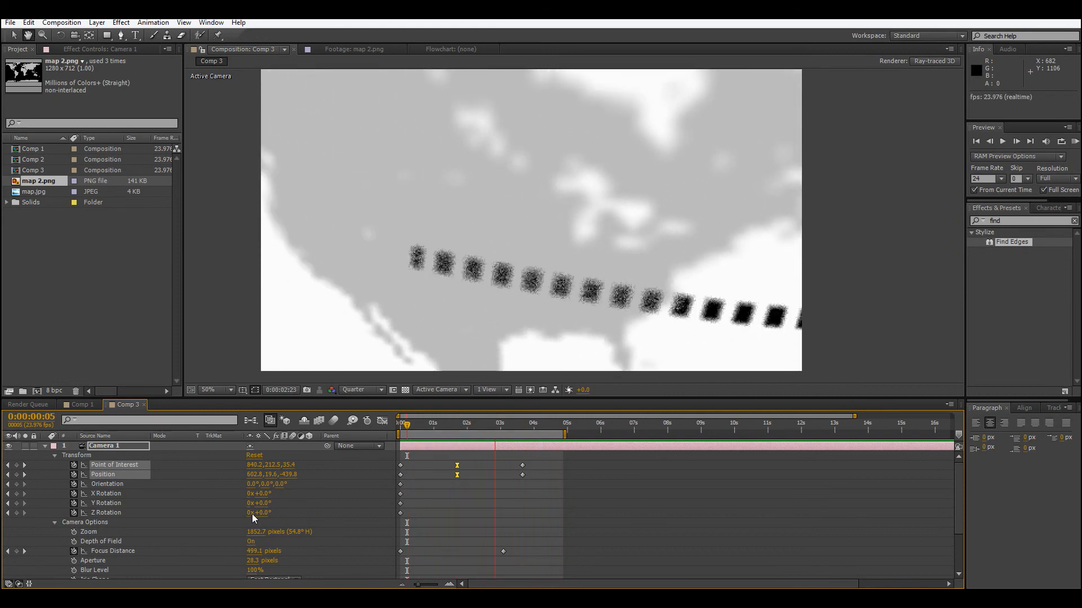
{"action": "key", "text": "space"}
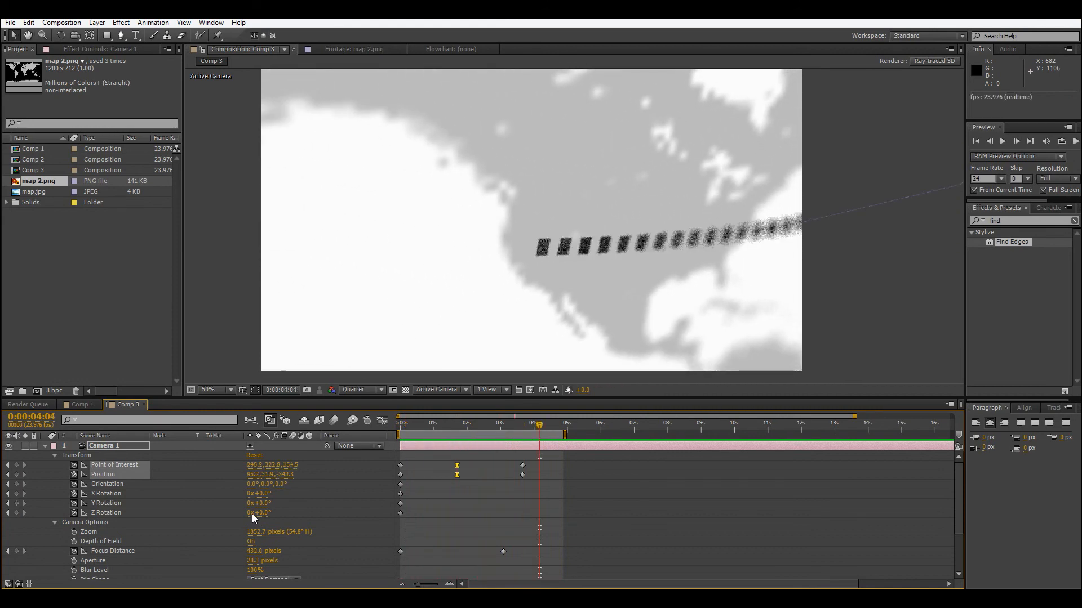